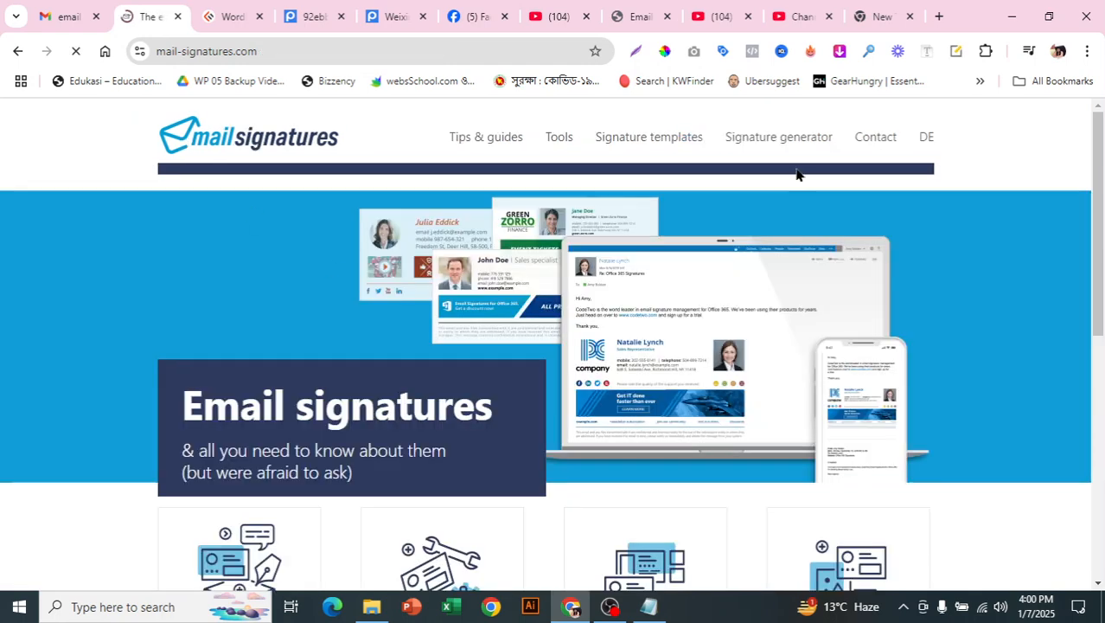
Open the free email signature generator and expand the Graphics section of the signature details.
{"action": "left_click", "coordinate": [773, 138]}
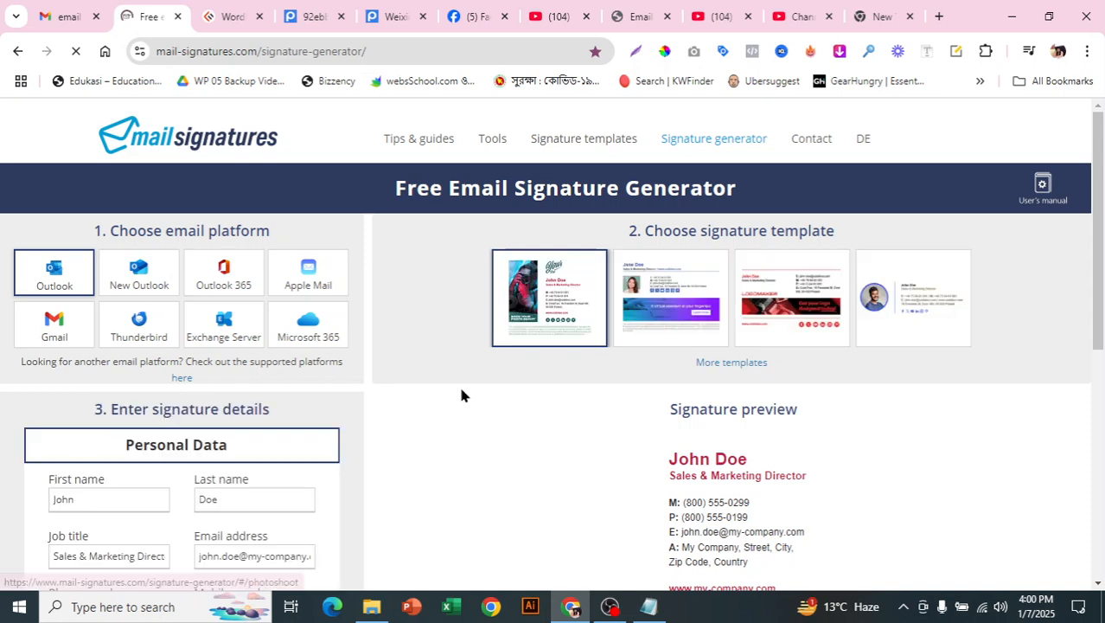
{"action": "double_click", "coordinate": [708, 362]}
{"action": "left_click", "coordinate": [495, 456]}
{"action": "scroll", "coordinate": [495, 457], "scroll_direction": "down", "scroll_amount": 3}
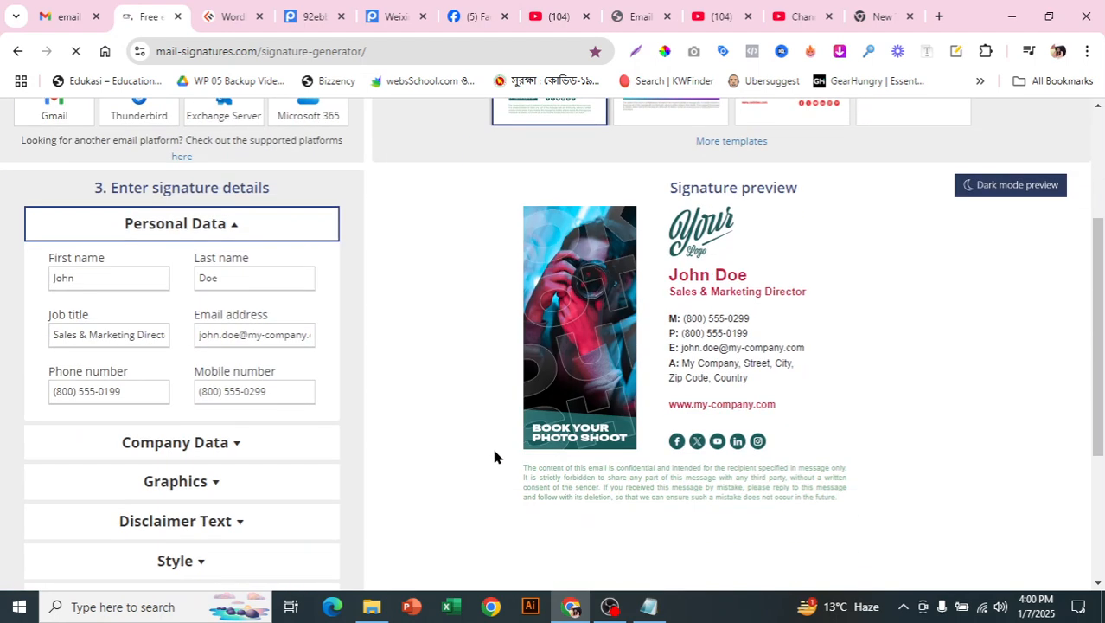
{"action": "scroll", "coordinate": [278, 481], "scroll_direction": "down", "scroll_amount": 1}
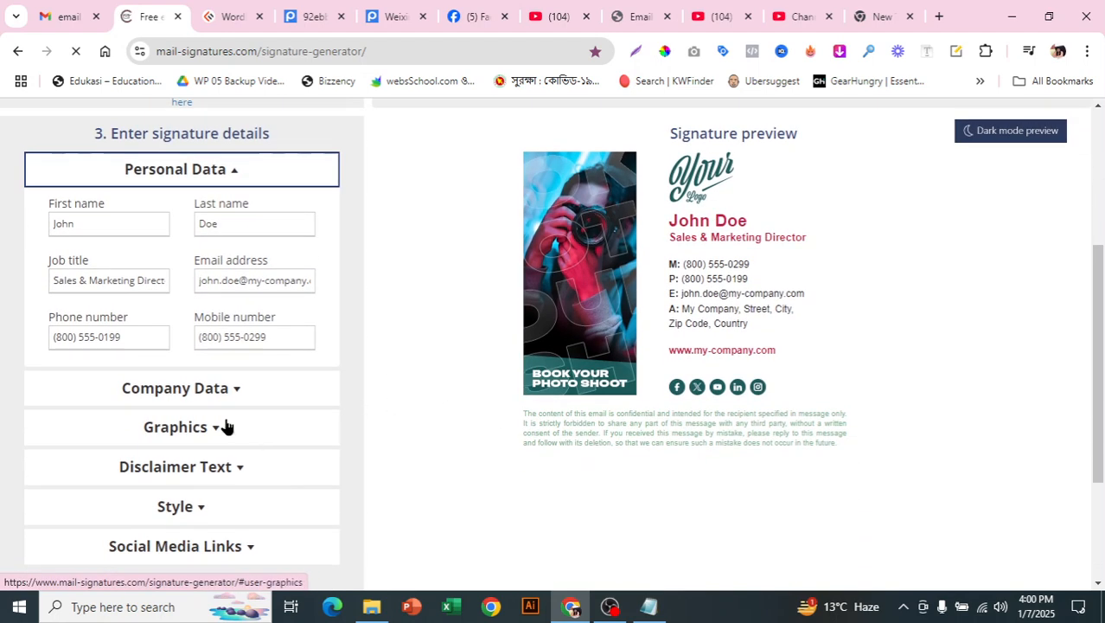
{"action": "left_click", "coordinate": [227, 426]}
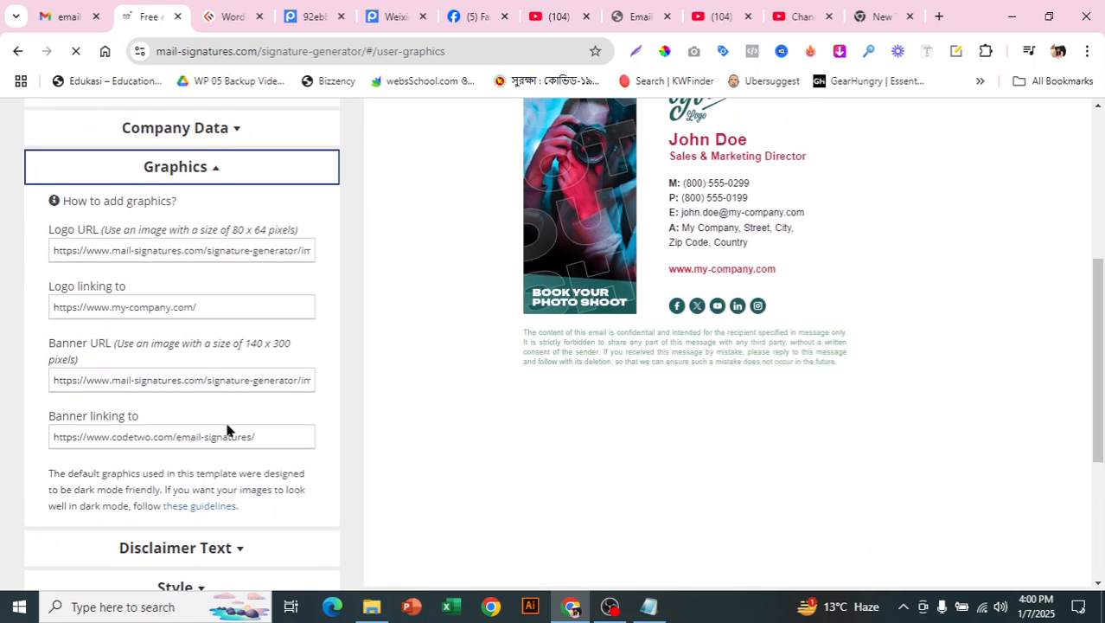
Switch to Postimage, go to its upload page and start choosing an image to upload.
{"action": "left_click", "coordinate": [392, 6]}
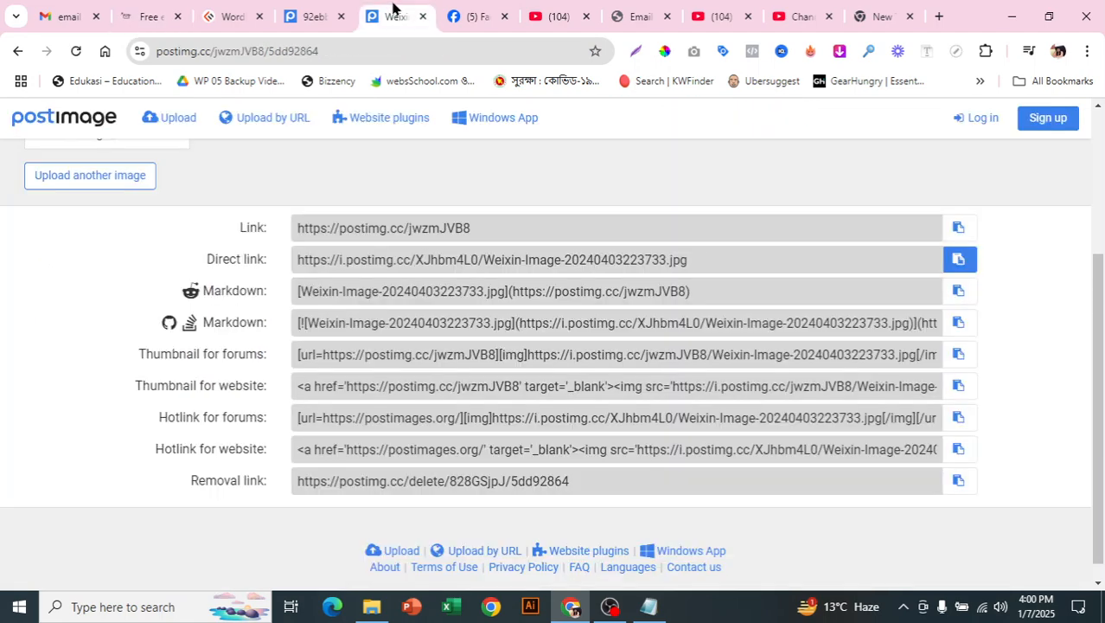
{"action": "left_click", "coordinate": [50, 119]}
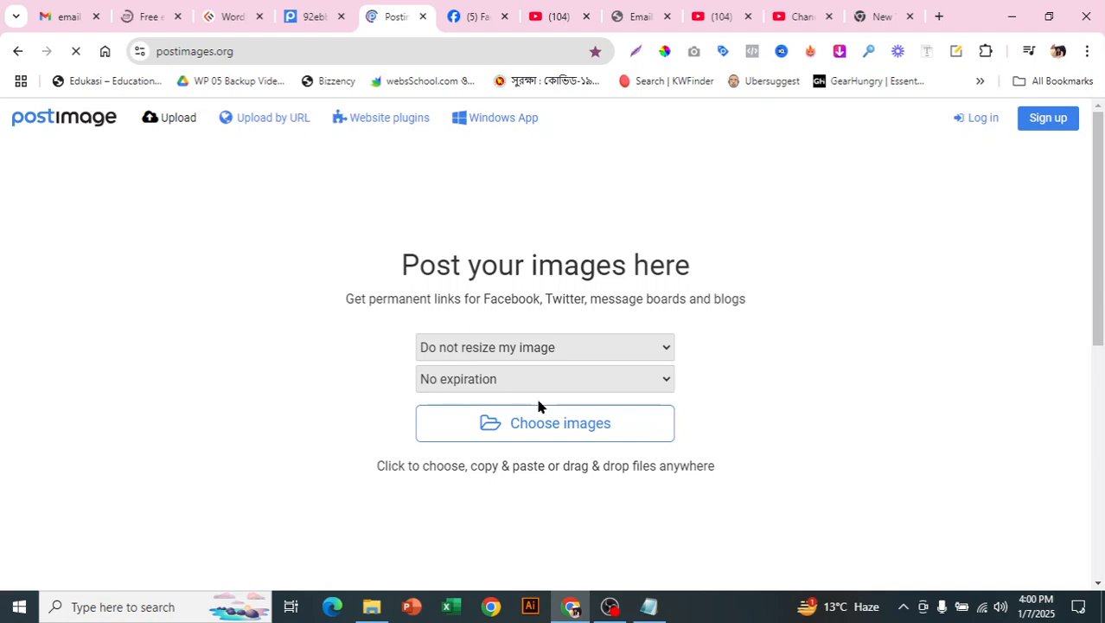
{"action": "left_click", "coordinate": [562, 425]}
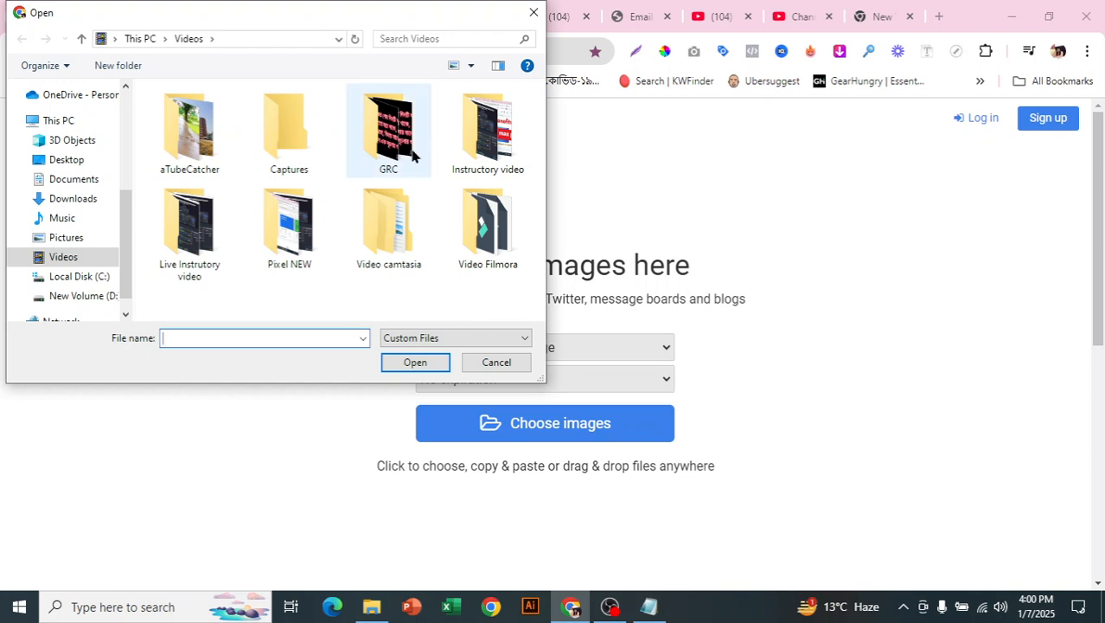
{"action": "left_click", "coordinate": [195, 151]}
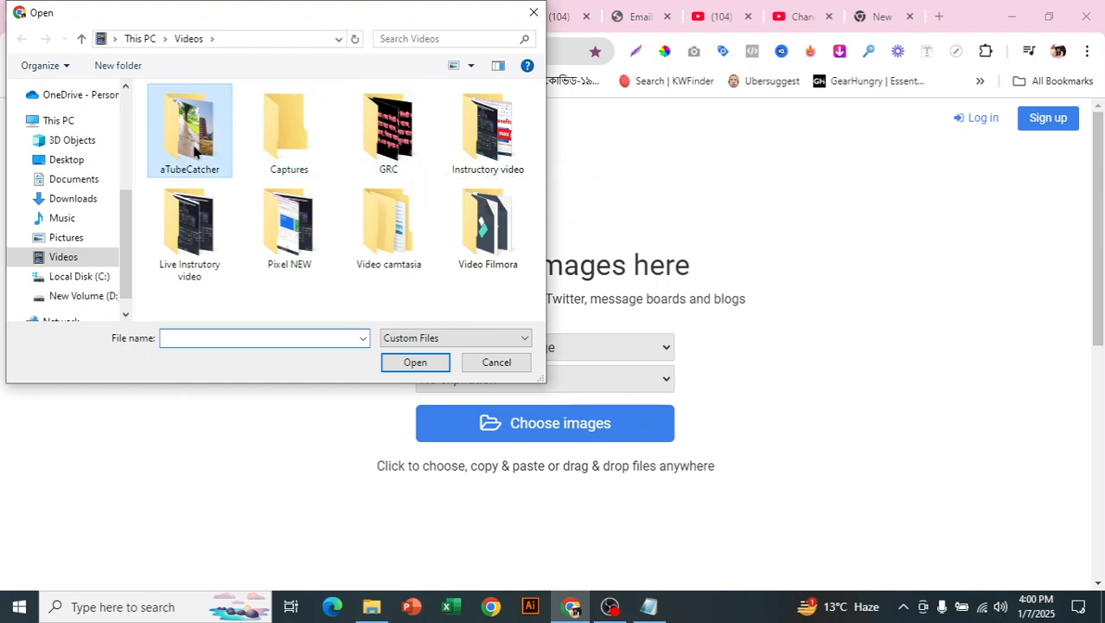
{"action": "double_click", "coordinate": [196, 151]}
{"action": "left_click", "coordinate": [83, 39]}
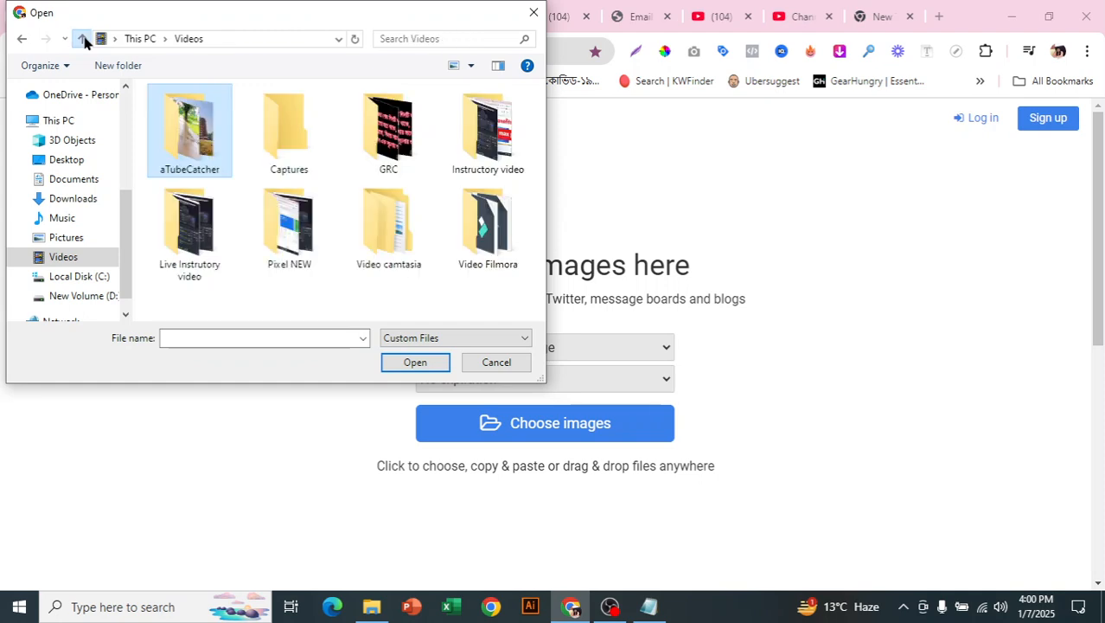
{"action": "double_click", "coordinate": [390, 142]}
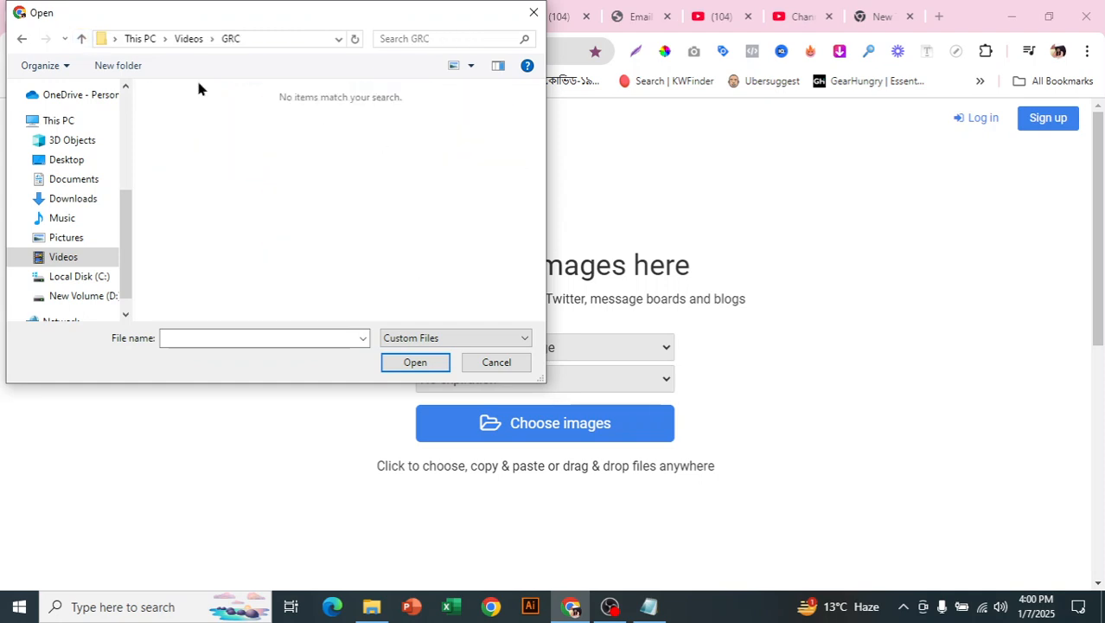
{"action": "left_click", "coordinate": [82, 39]}
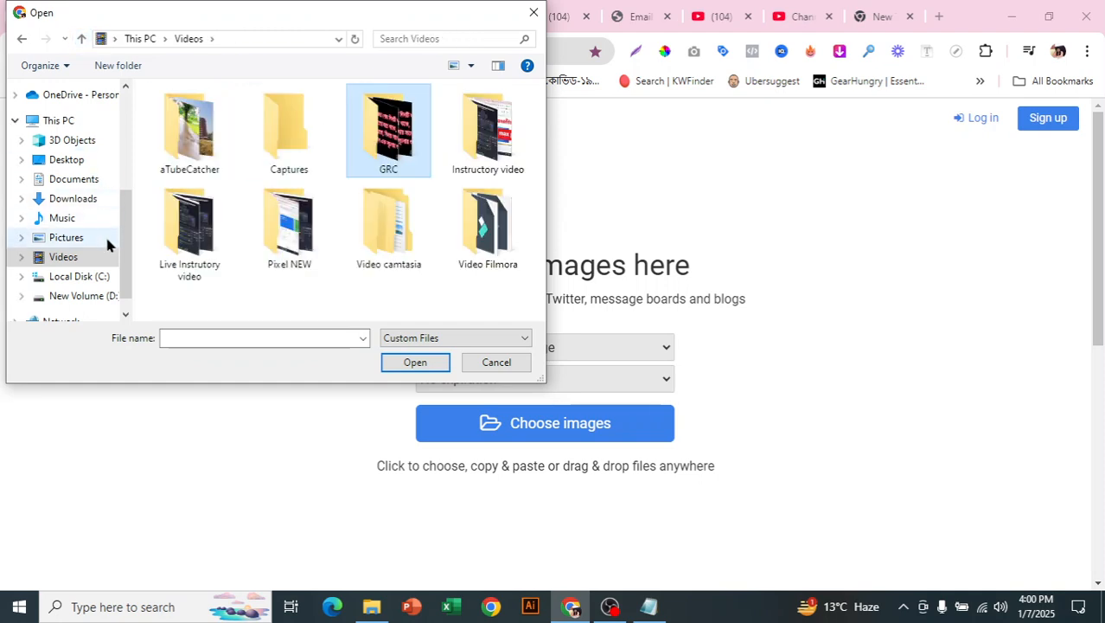
Upload r3.jpg from the Pictures folder and copy the direct link of the uploaded image.
{"action": "left_click", "coordinate": [105, 237]}
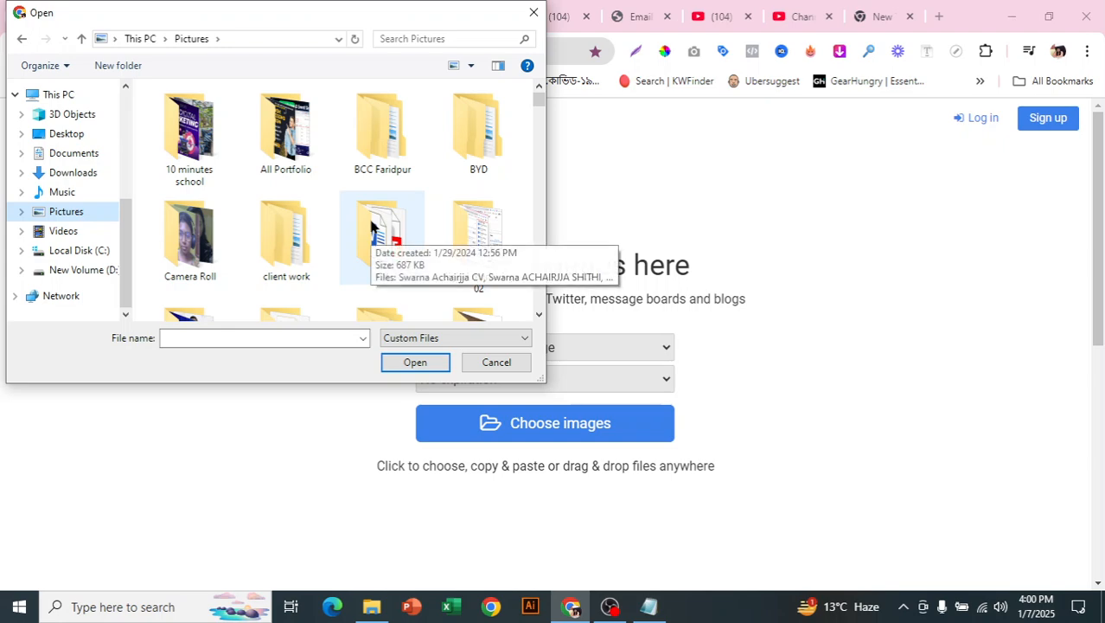
{"action": "left_click_drag", "start_coordinate": [538, 98], "coordinate": [542, 272]}
{"action": "left_click", "coordinate": [387, 114]}
{"action": "left_click", "coordinate": [422, 361]}
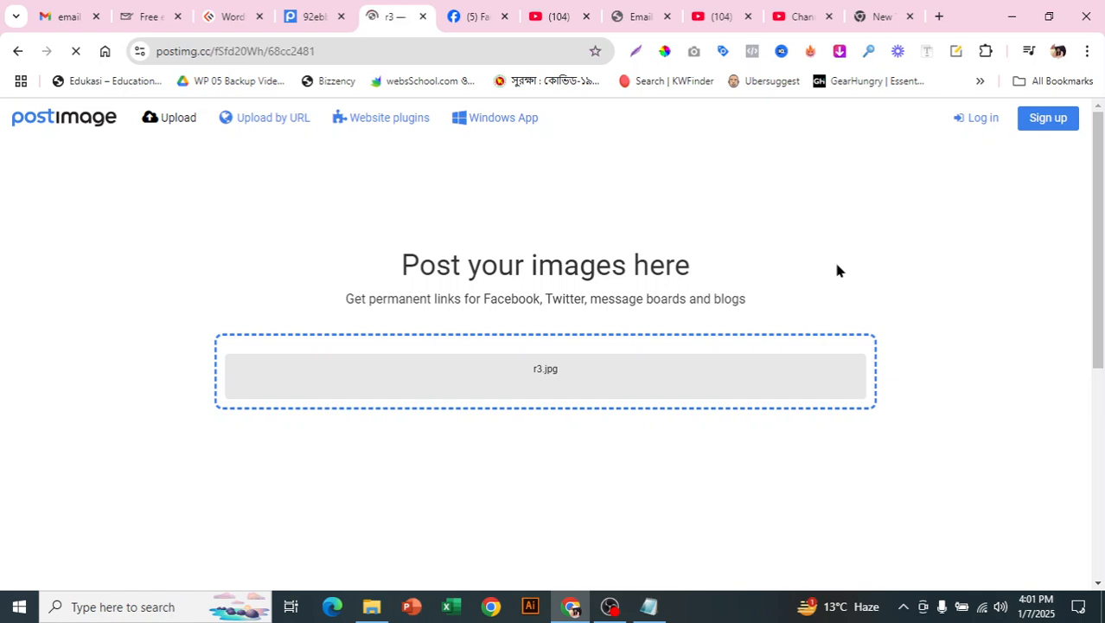
{"action": "scroll", "coordinate": [836, 270], "scroll_direction": "down", "scroll_amount": 2}
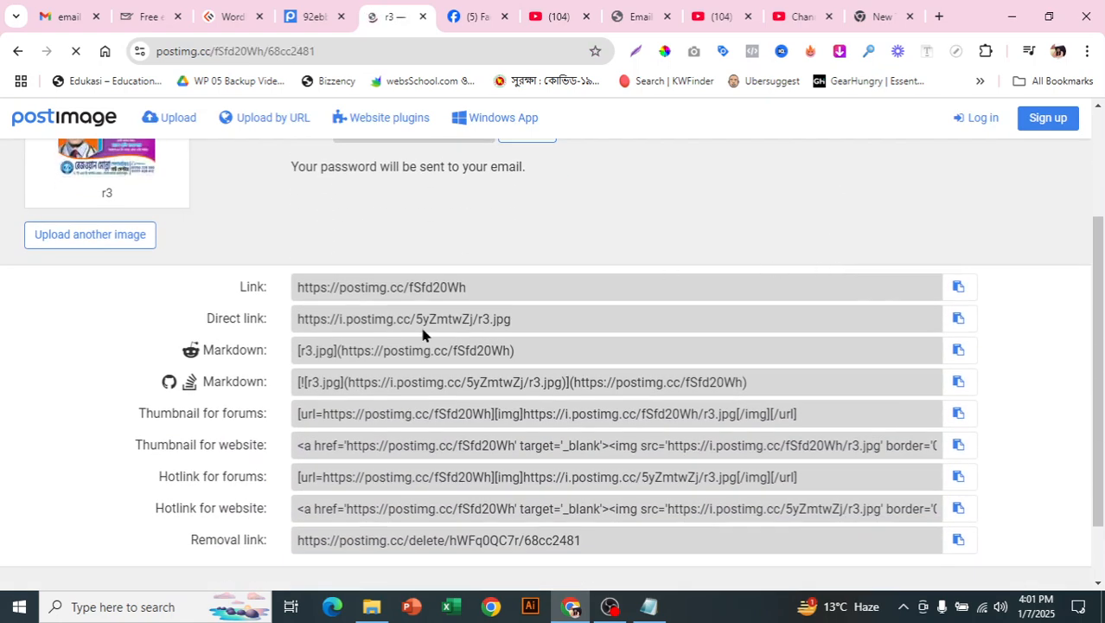
{"action": "left_click", "coordinate": [958, 318]}
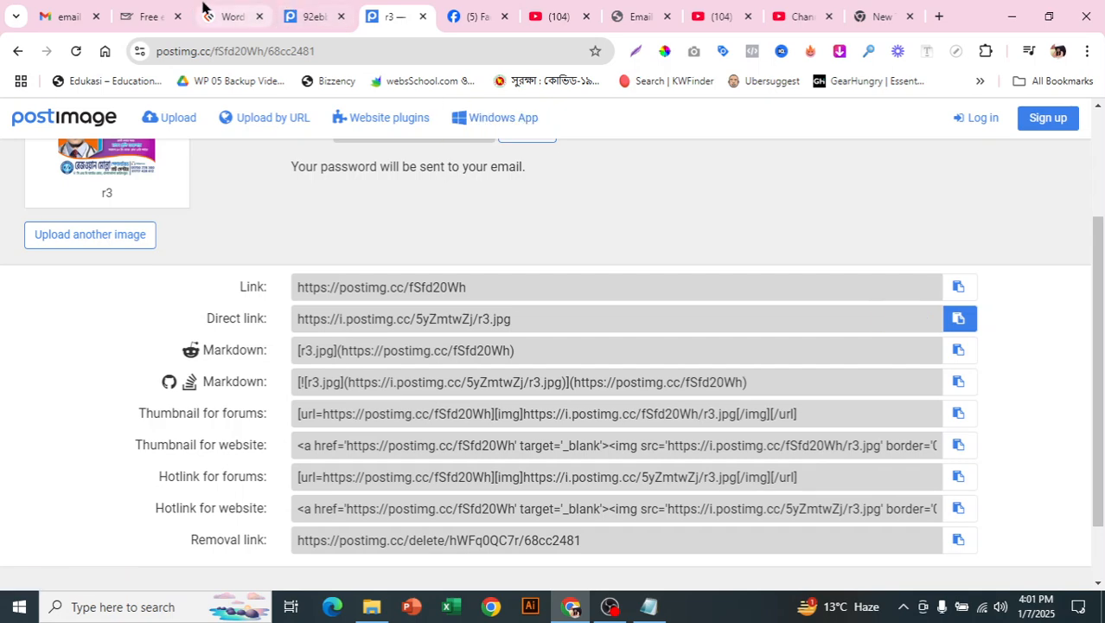
{"action": "left_click", "coordinate": [149, 10]}
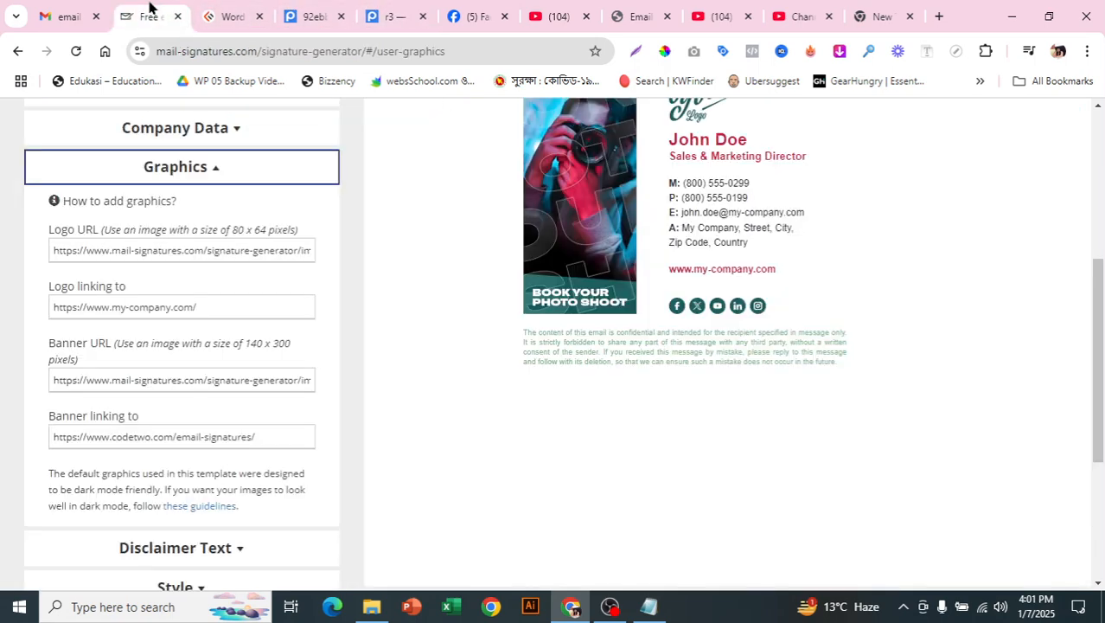
{"action": "triple_click", "coordinate": [184, 251]}
{"action": "key", "text": "BackSpace"}
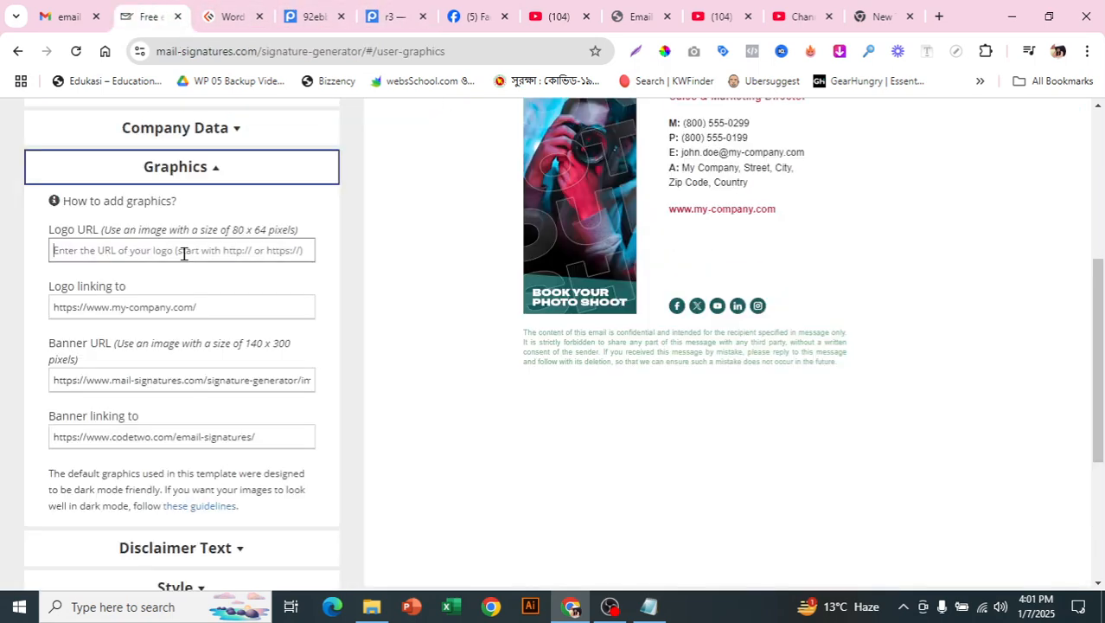
{"action": "key", "text": "ctrl+v"}
{"action": "triple_click", "coordinate": [176, 379]}
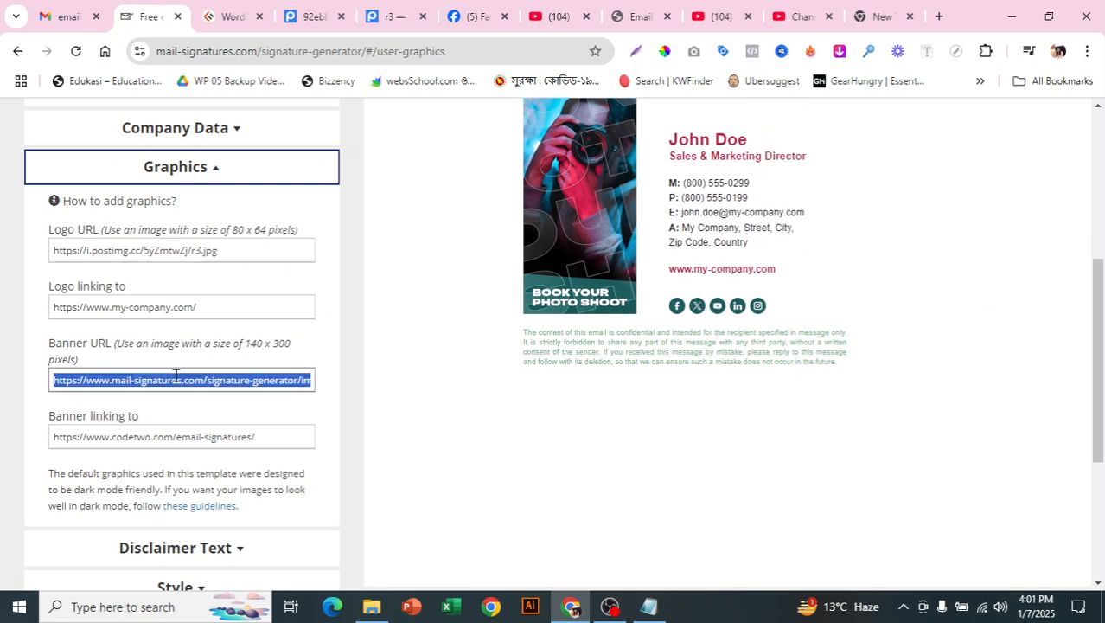
{"action": "key", "text": "BackSpace"}
{"action": "key", "text": "ctrl+v"}
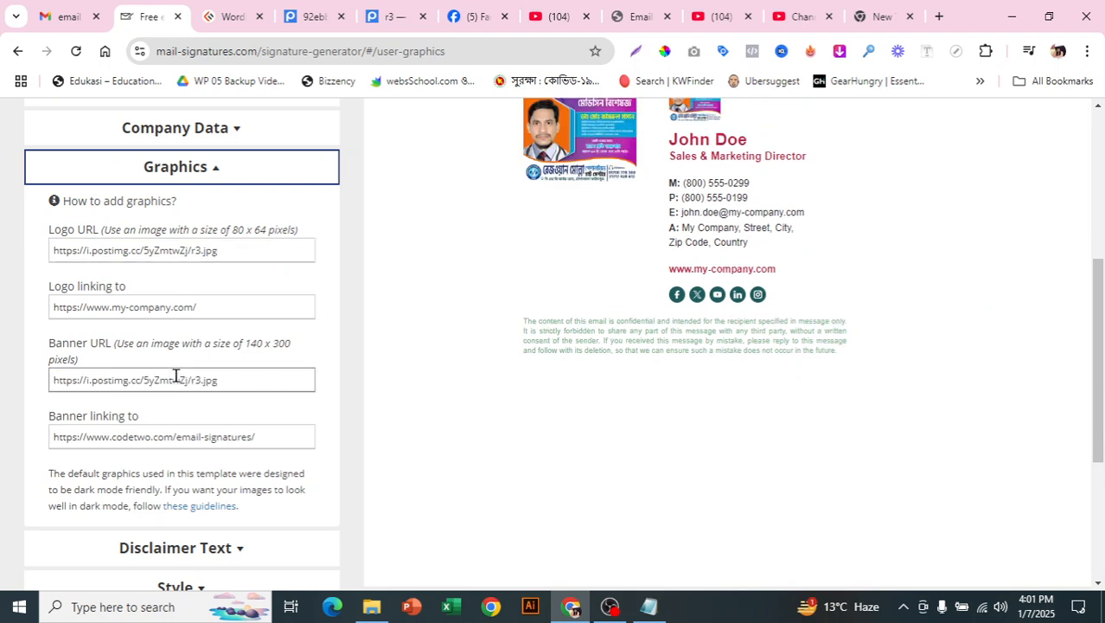
{"action": "left_click", "coordinate": [397, 21]}
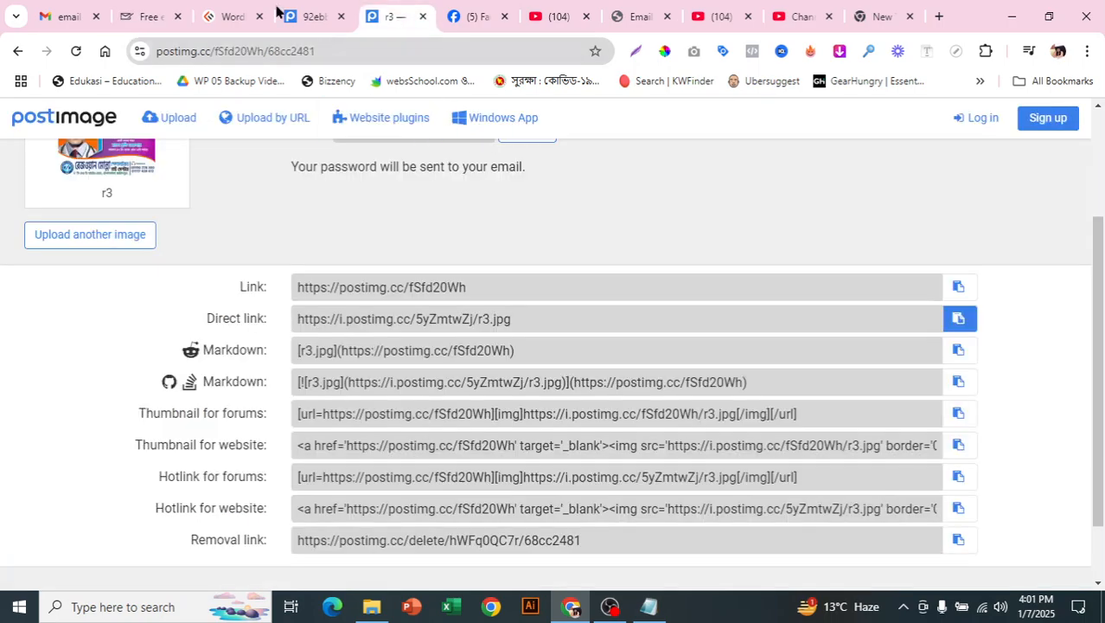
{"action": "left_click", "coordinate": [149, 16]}
{"action": "scroll", "coordinate": [663, 239], "scroll_direction": "up", "scroll_amount": 3}
Apply the signature, choose Gmail as the email platform and copy the signature to the clipboard.
{"action": "scroll", "coordinate": [664, 239], "scroll_direction": "down", "scroll_amount": 6}
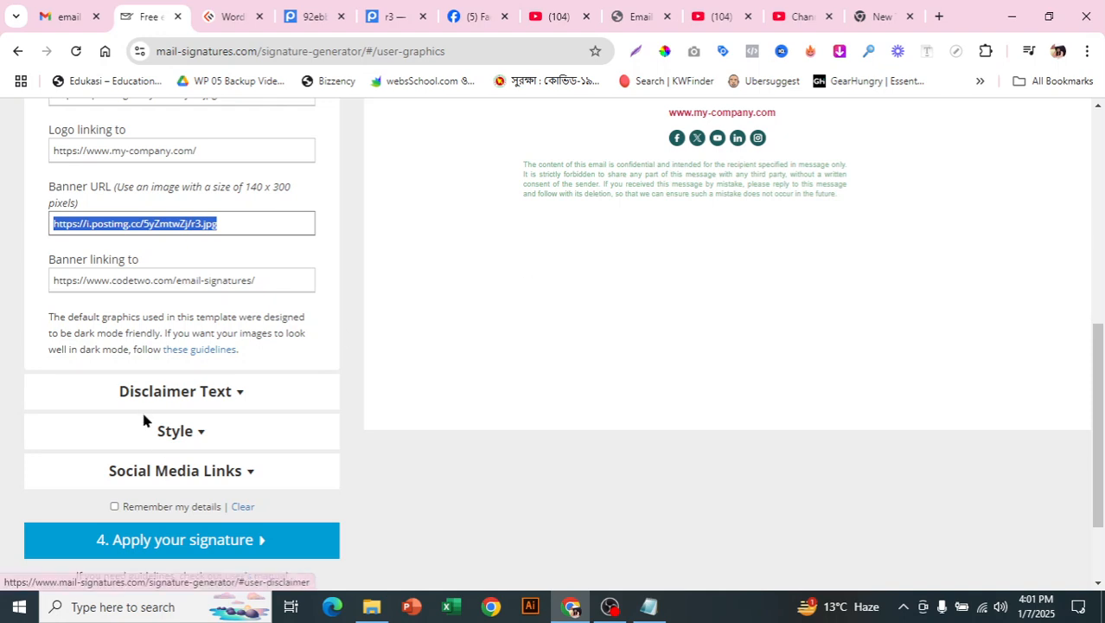
{"action": "scroll", "coordinate": [447, 309], "scroll_direction": "down", "scroll_amount": 2}
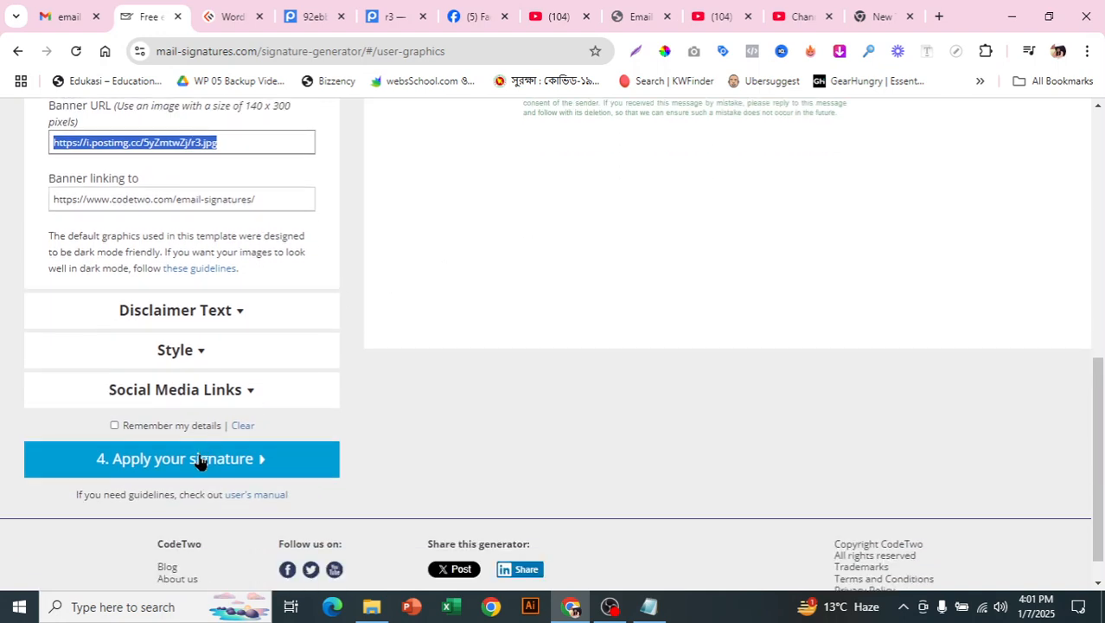
{"action": "left_click", "coordinate": [200, 463]}
{"action": "scroll", "coordinate": [471, 335], "scroll_direction": "up", "scroll_amount": 5}
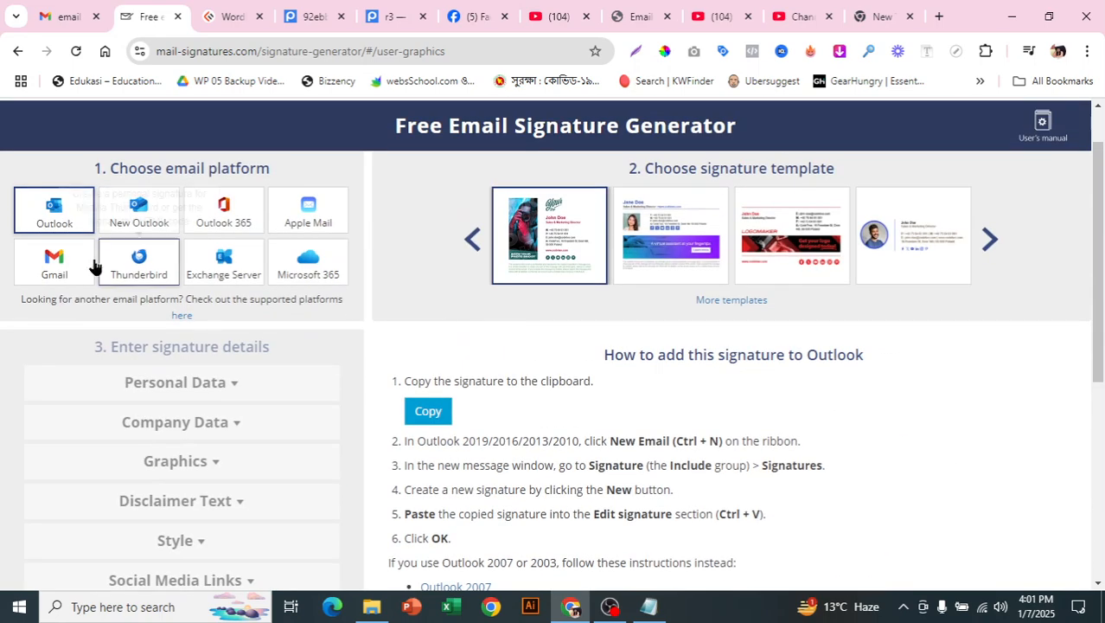
{"action": "left_click", "coordinate": [47, 264]}
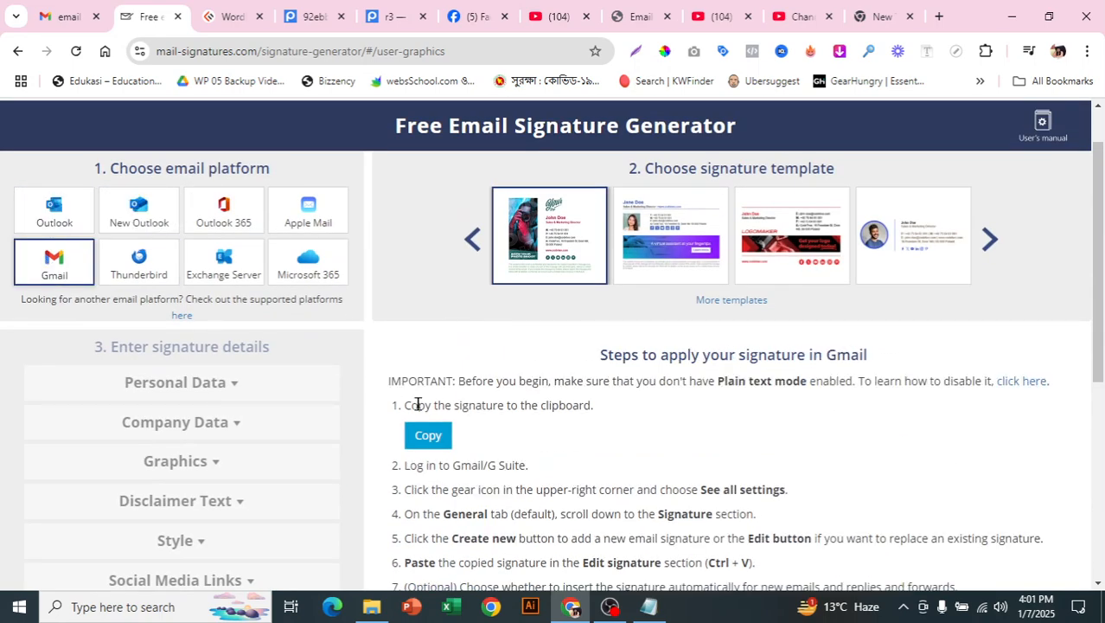
{"action": "left_click", "coordinate": [428, 436]}
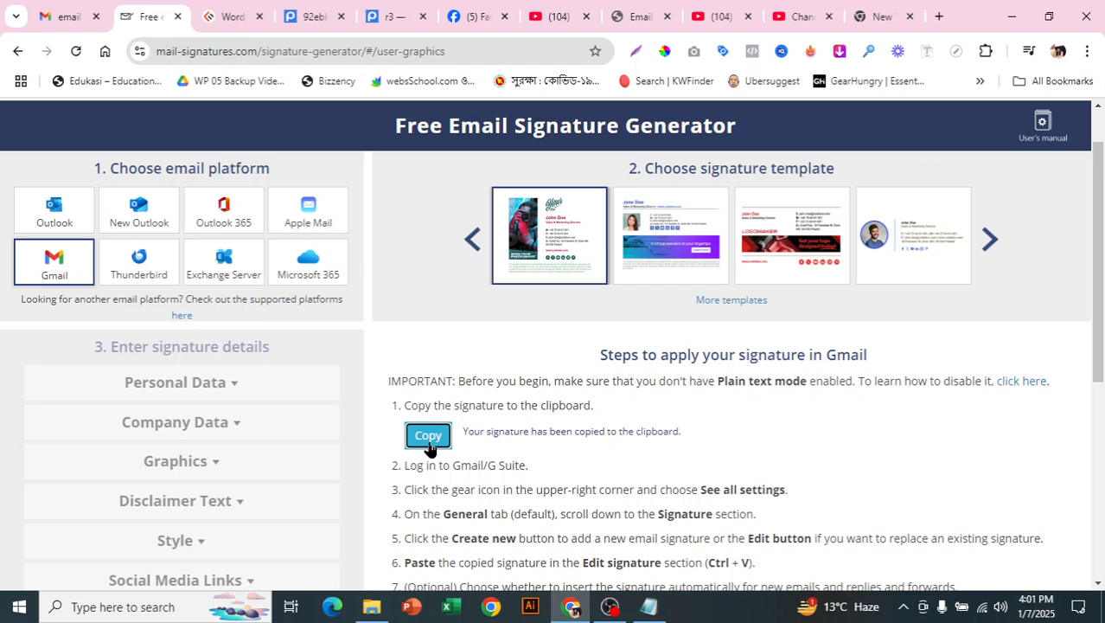
Switch to Gmail and open the full settings page.
{"action": "left_click", "coordinate": [48, 9]}
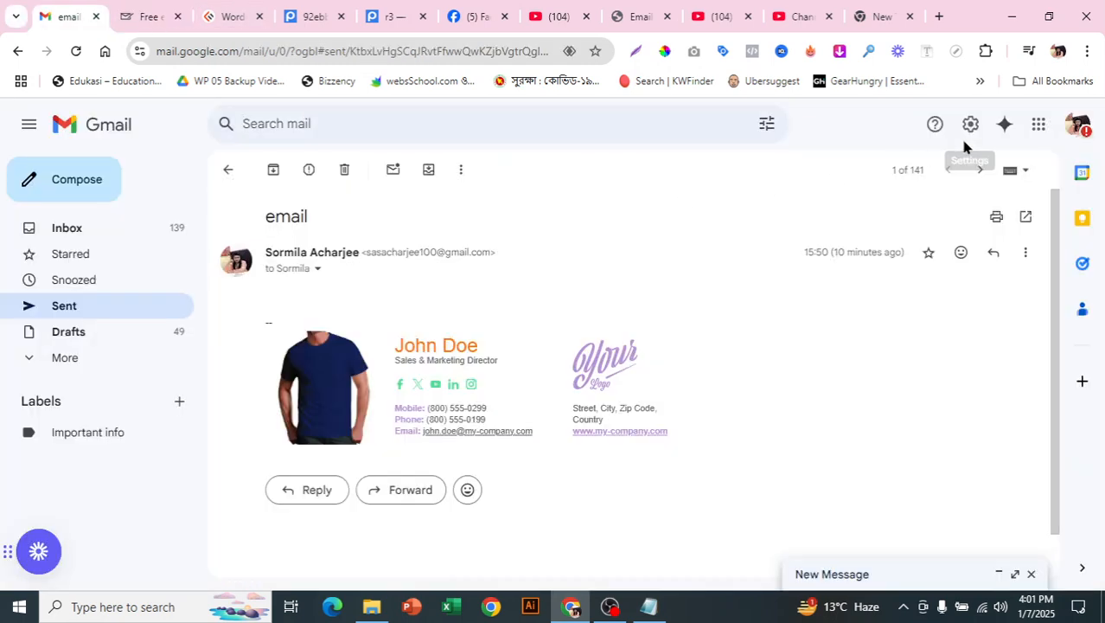
{"action": "left_click", "coordinate": [972, 125]}
{"action": "left_click", "coordinate": [1004, 124]}
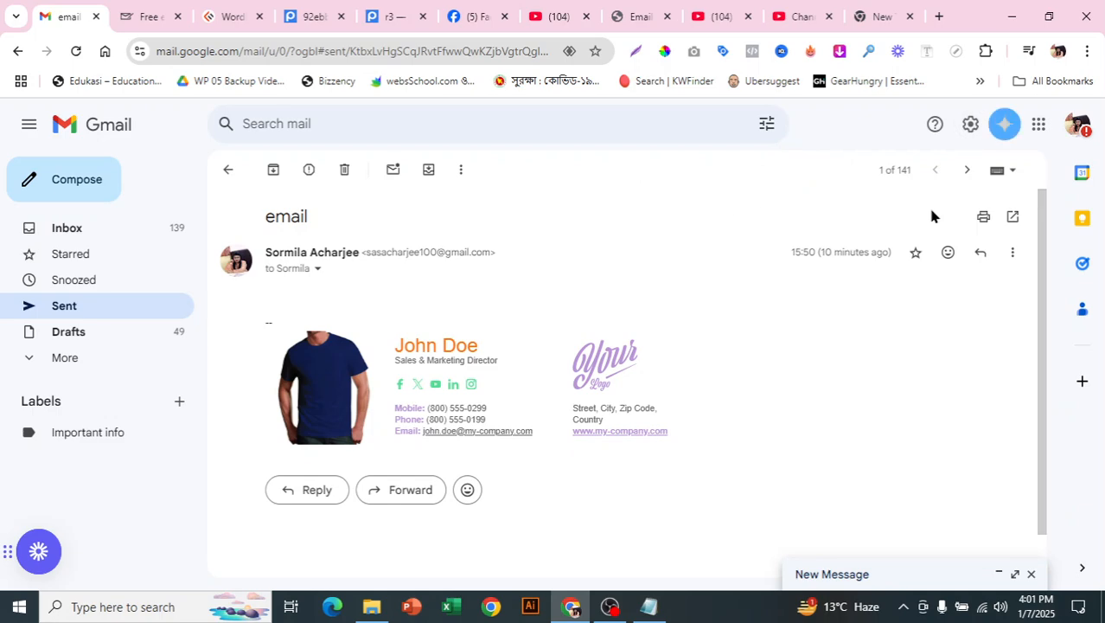
{"action": "left_click", "coordinate": [970, 127]}
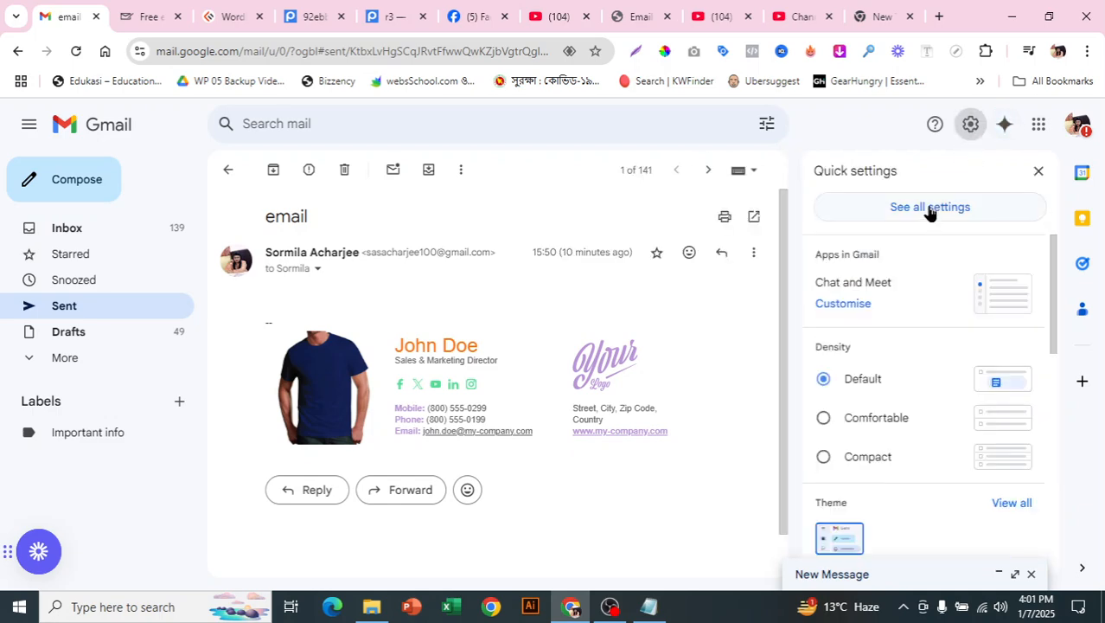
{"action": "left_click", "coordinate": [930, 207]}
Create a new signature named "3rd email" in the general settings and paste the copied signature into it.
{"action": "scroll", "coordinate": [807, 309], "scroll_direction": "down", "scroll_amount": 7}
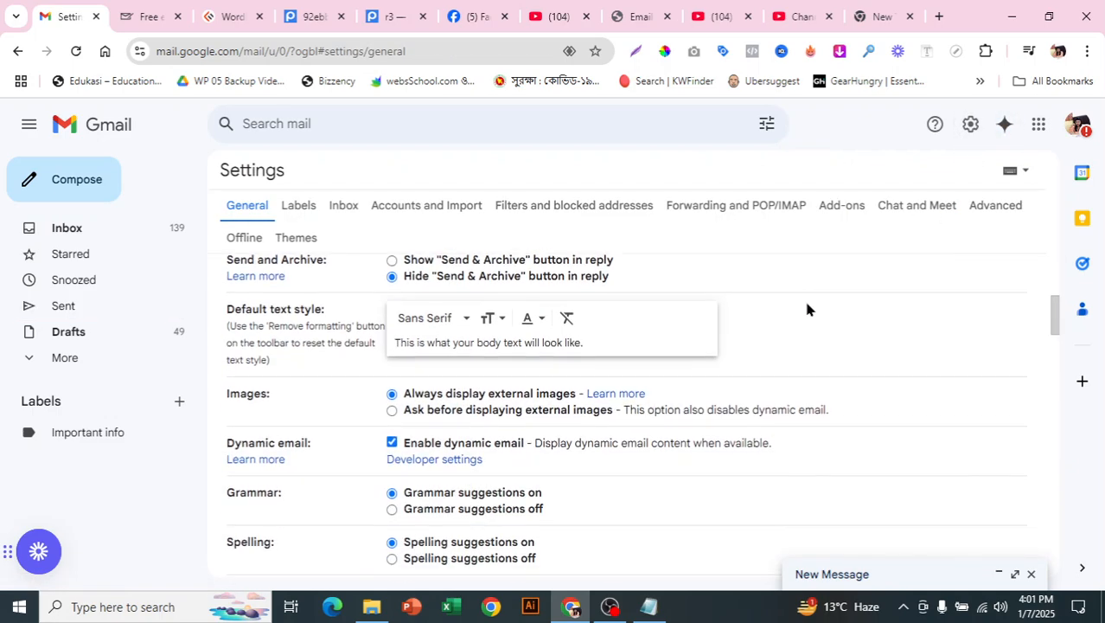
{"action": "scroll", "coordinate": [807, 308], "scroll_direction": "down", "scroll_amount": 8}
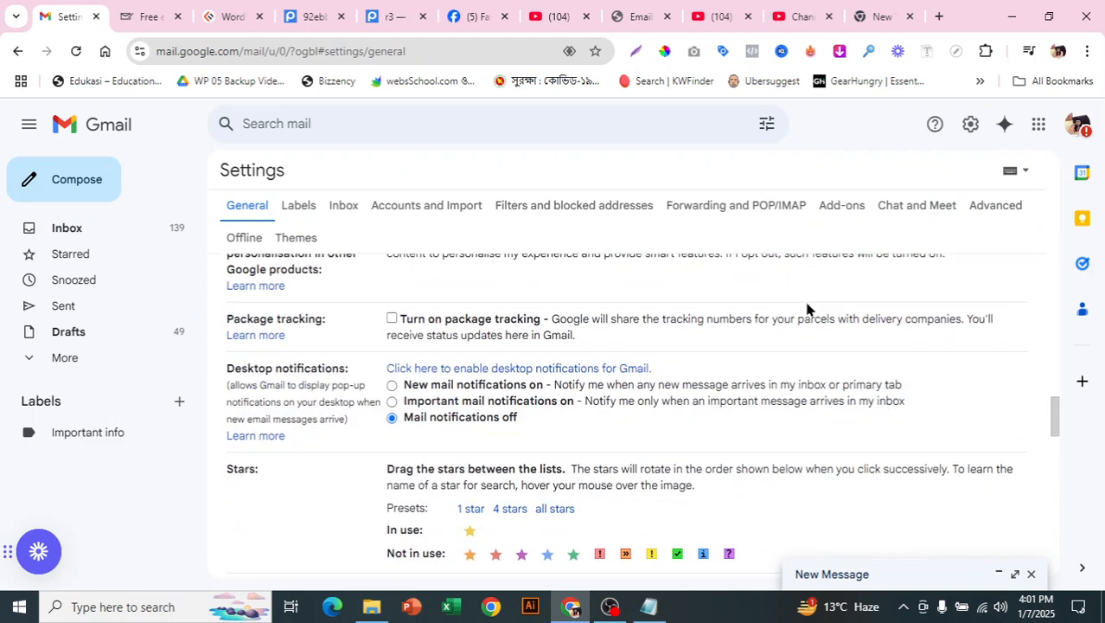
{"action": "scroll", "coordinate": [807, 309], "scroll_direction": "down", "scroll_amount": 1}
{"action": "scroll", "coordinate": [516, 452], "scroll_direction": "down", "scroll_amount": 3}
{"action": "left_click", "coordinate": [490, 510]}
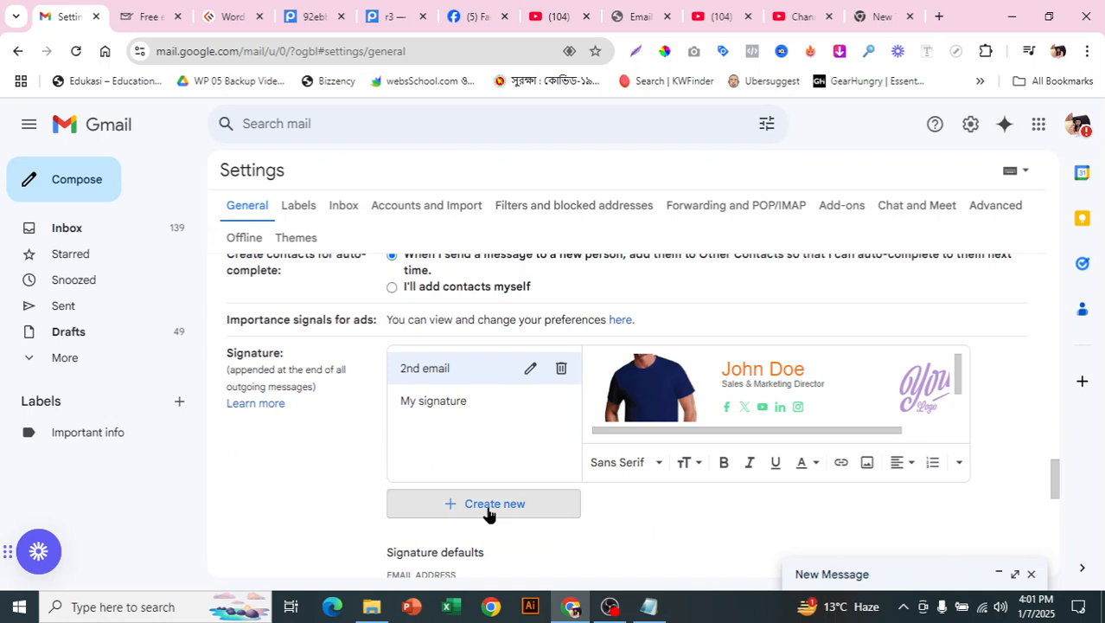
{"action": "type", "text": "3rd email"}
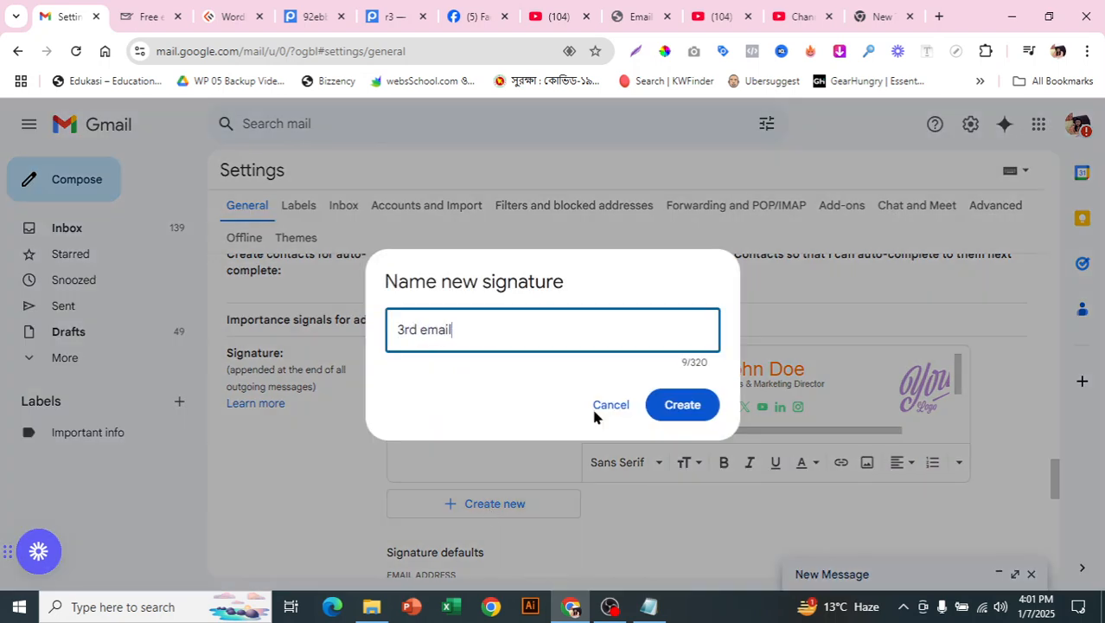
{"action": "left_click", "coordinate": [681, 410]}
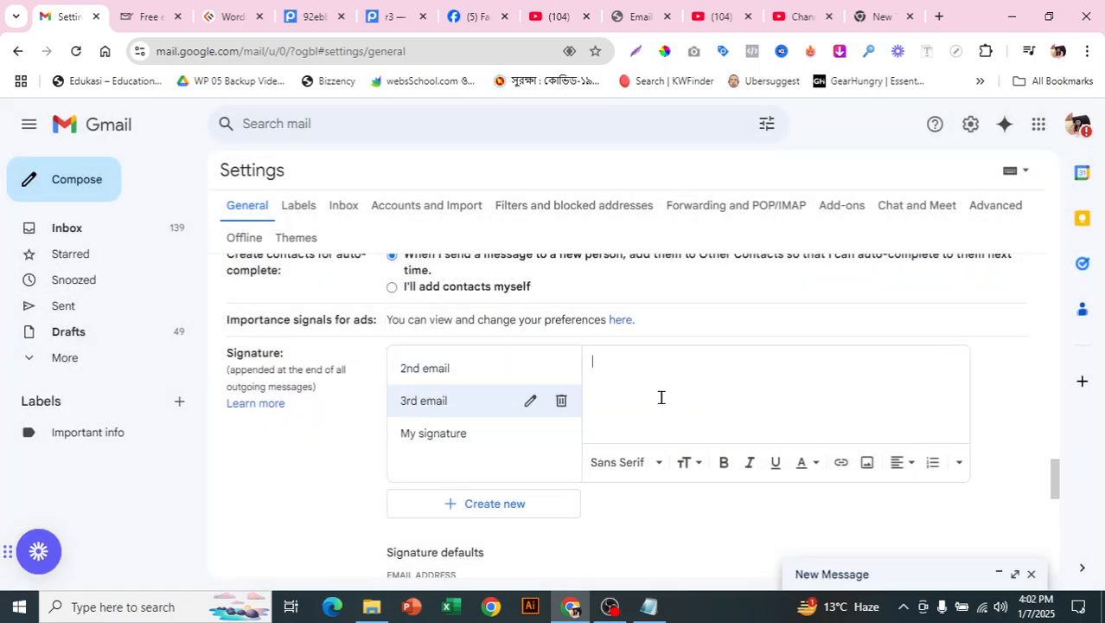
{"action": "key", "text": "ctrl+v"}
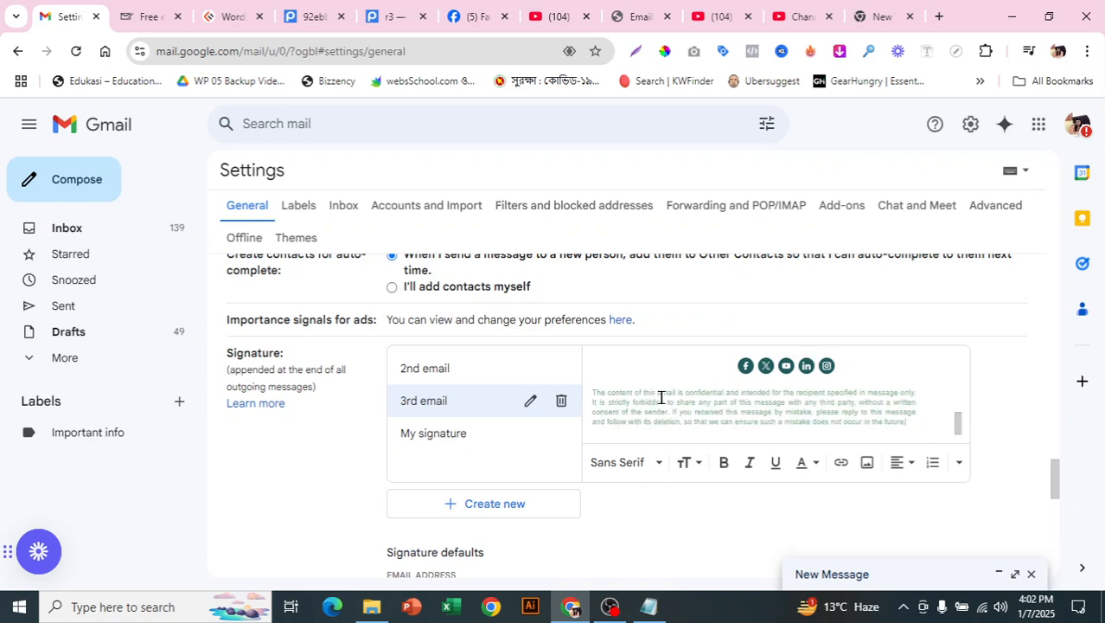
Set "3rd email" as the default signature for both new emails and replies/forwards, and save the settings changes.
{"action": "scroll", "coordinate": [683, 490], "scroll_direction": "down", "scroll_amount": 4}
{"action": "scroll", "coordinate": [673, 489], "scroll_direction": "up", "scroll_amount": 2}
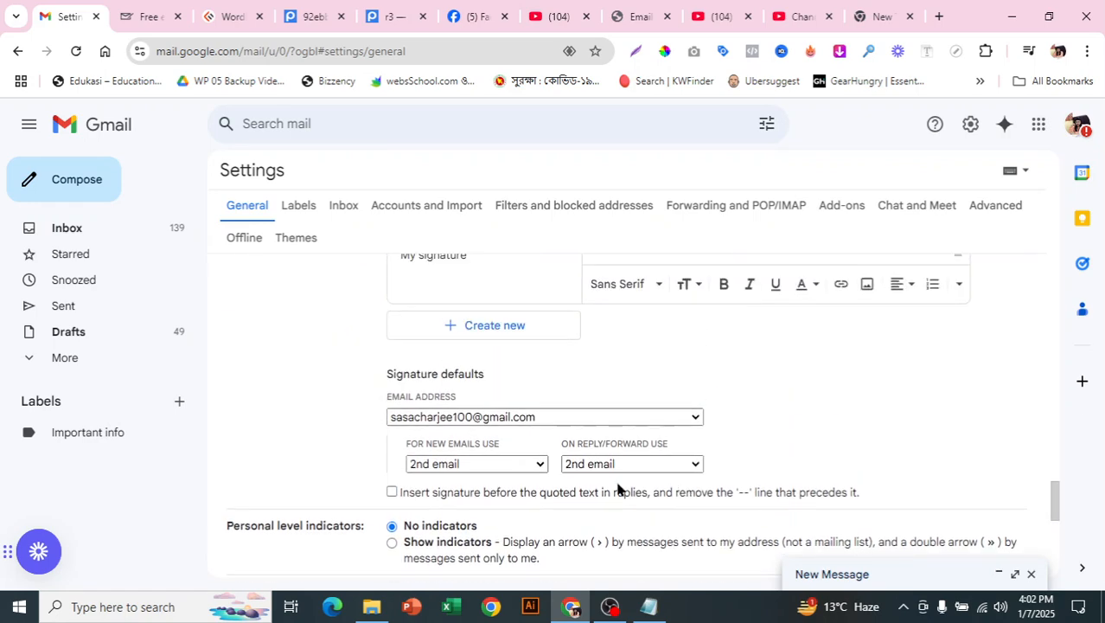
{"action": "left_click", "coordinate": [529, 464]}
{"action": "left_click", "coordinate": [530, 465]}
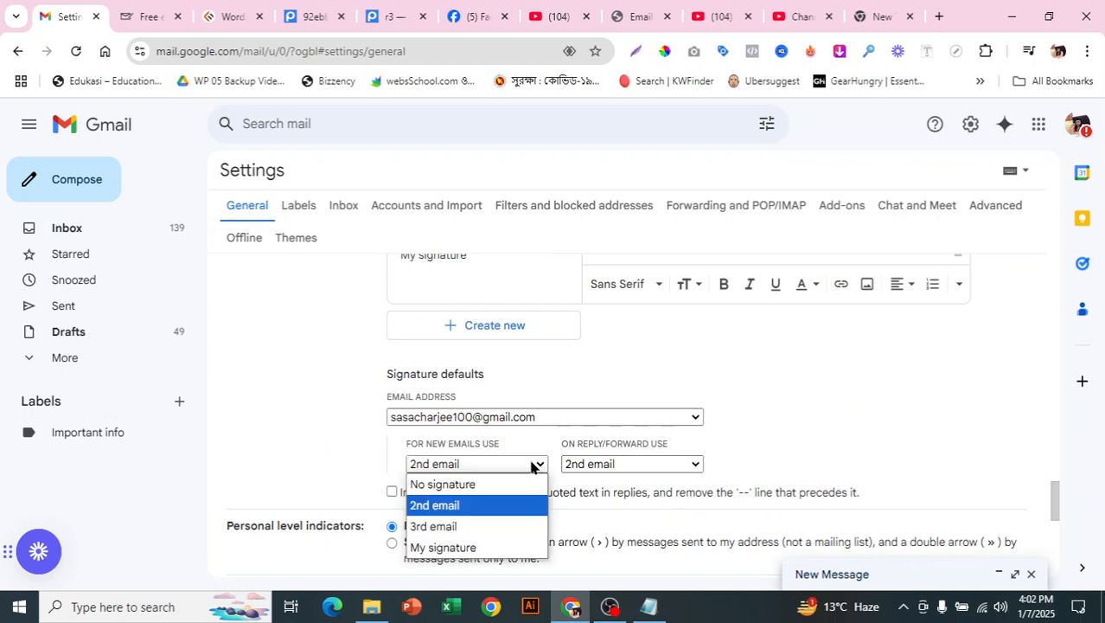
{"action": "left_click", "coordinate": [519, 526]}
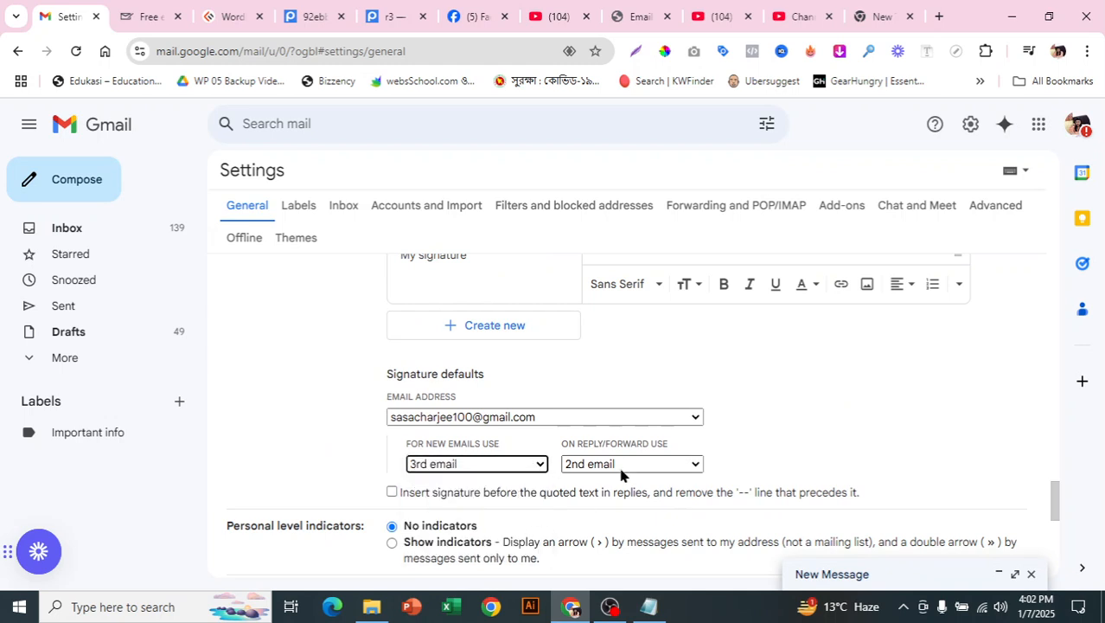
{"action": "left_click", "coordinate": [623, 469]}
{"action": "left_click", "coordinate": [623, 524]}
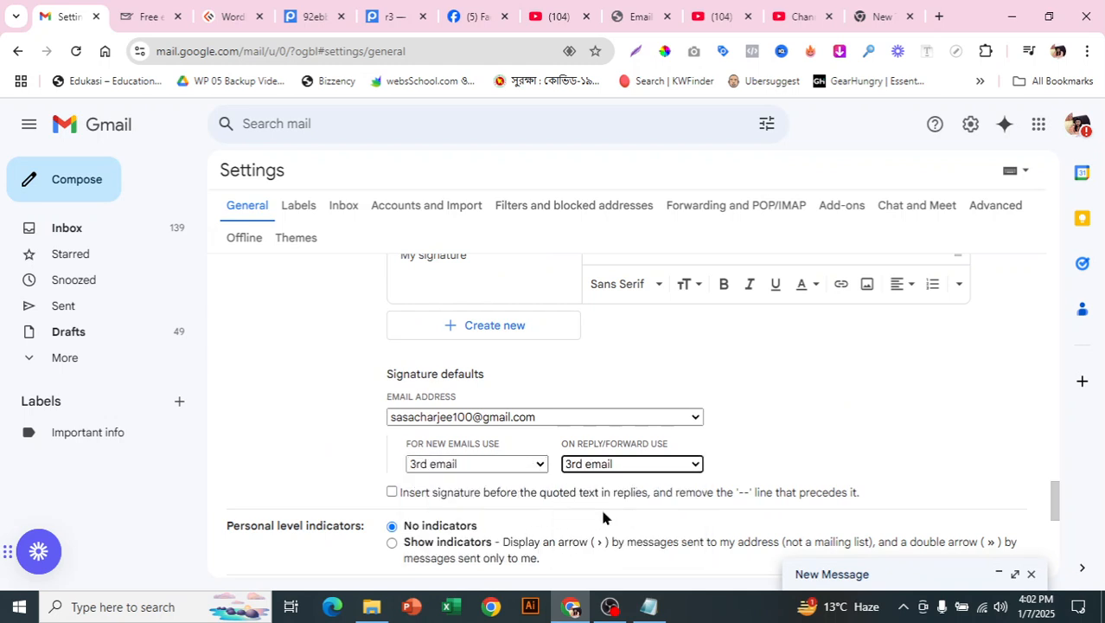
{"action": "scroll", "coordinate": [567, 490], "scroll_direction": "down", "scroll_amount": 10}
{"action": "left_click", "coordinate": [569, 489]}
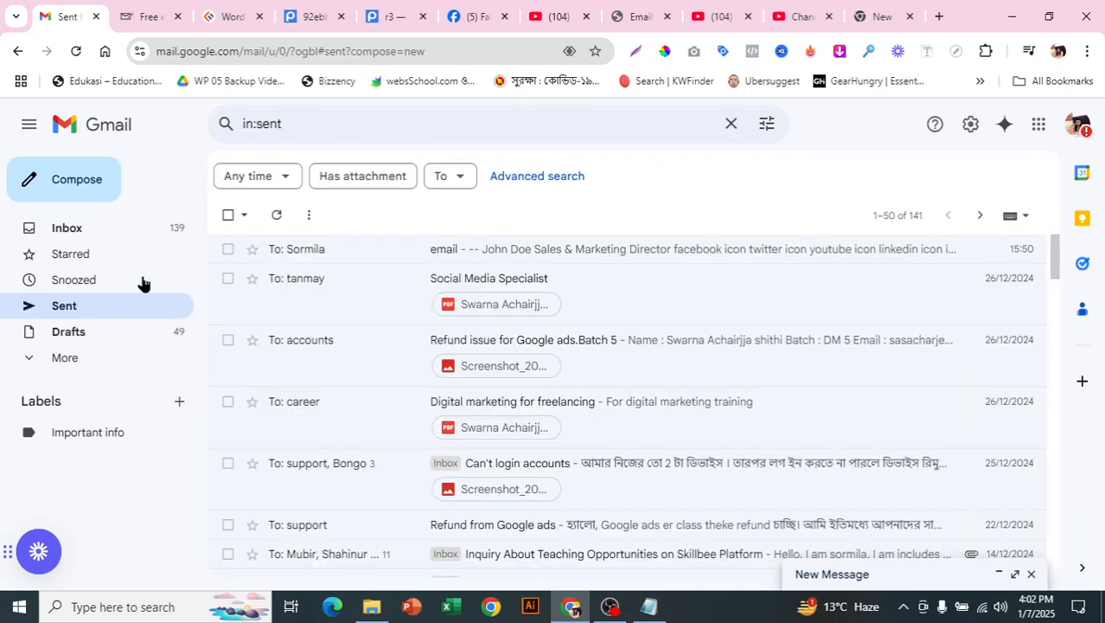
Return to the inbox, open a new message to check the inserted signature, and close the message.
{"action": "left_click", "coordinate": [118, 237]}
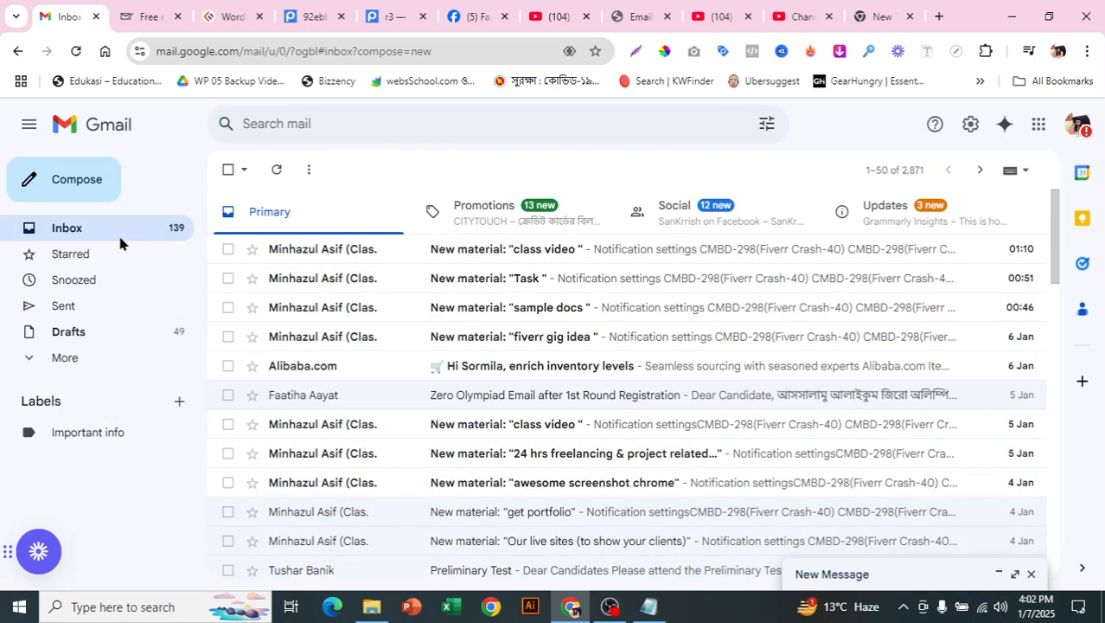
{"action": "left_click", "coordinate": [85, 178]}
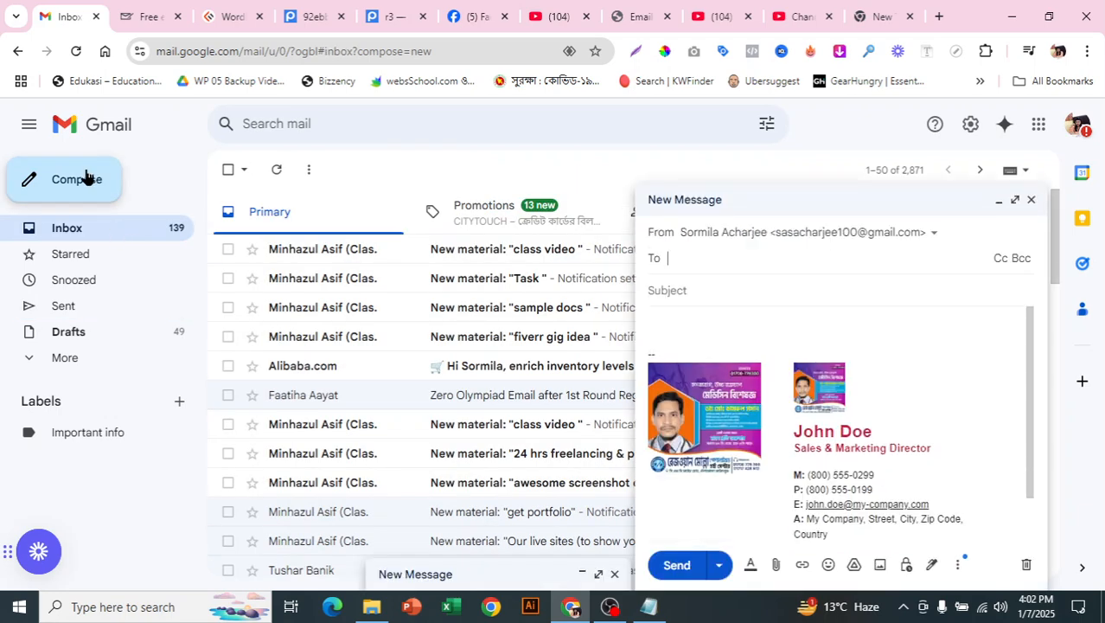
{"action": "left_click", "coordinate": [1031, 388]}
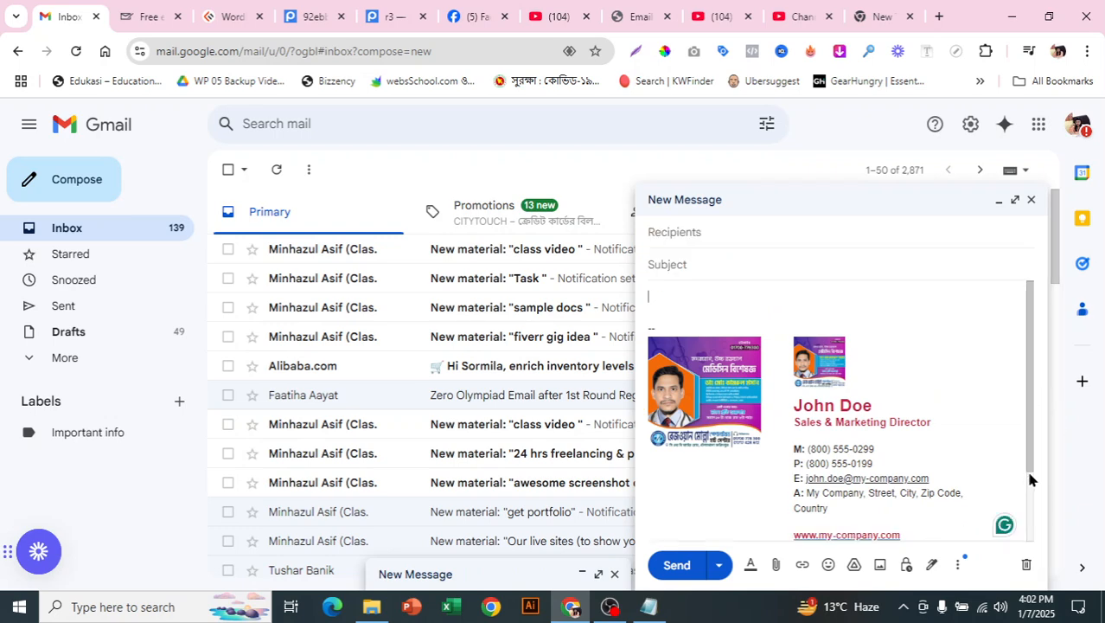
{"action": "left_click_drag", "start_coordinate": [1029, 460], "coordinate": [1032, 262]}
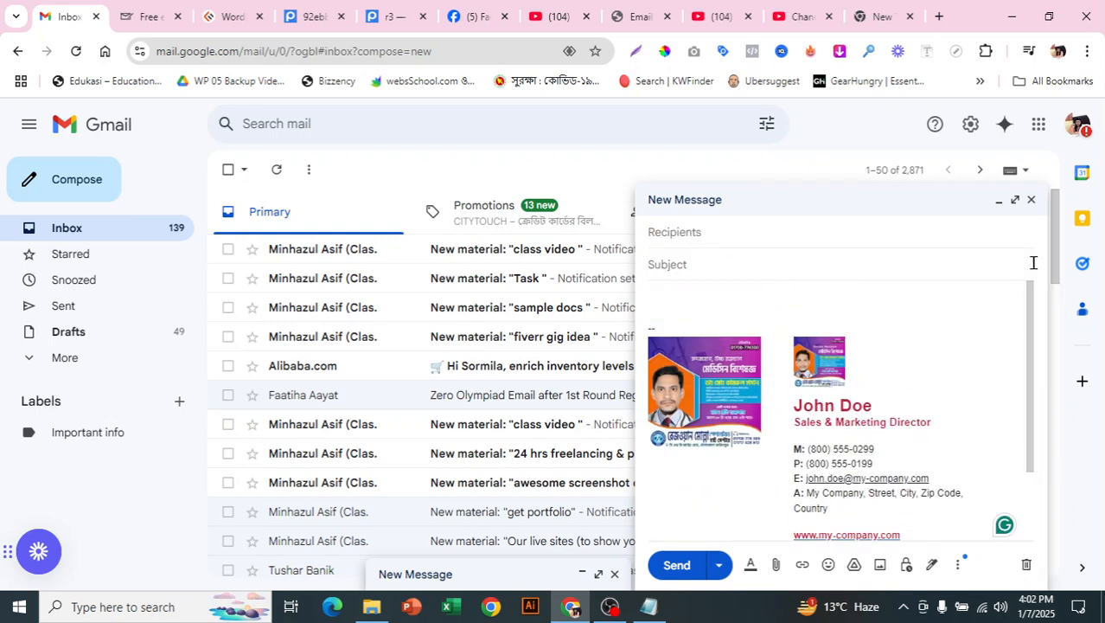
{"action": "left_click", "coordinate": [1031, 201]}
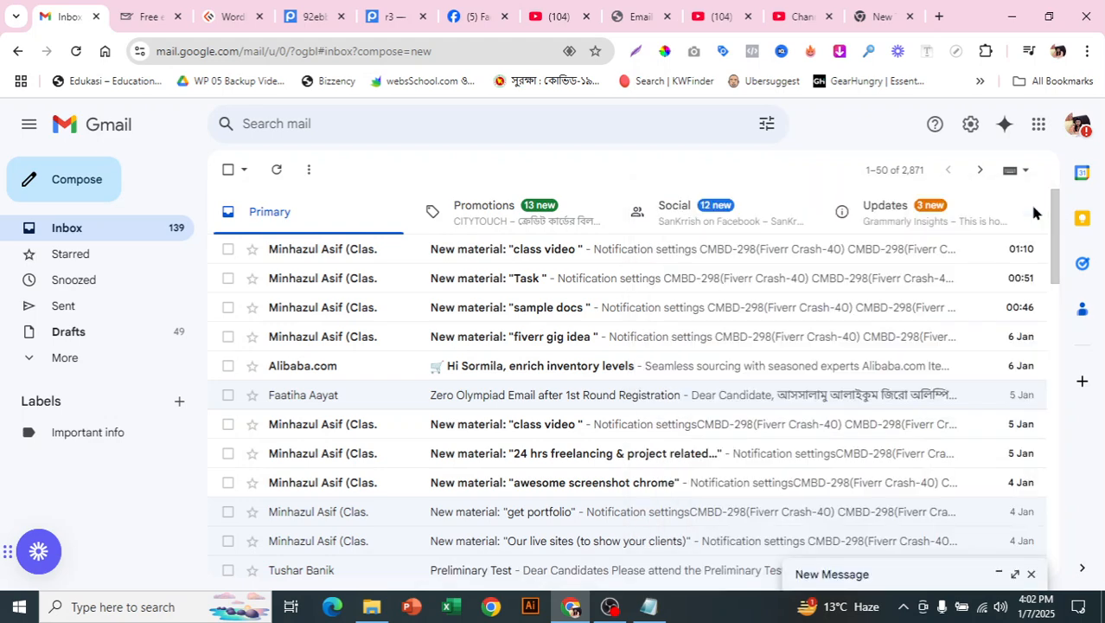
Switch to the signature generator, choose Thunderbird as the email platform, generate the signature's HTML and copy it to the clipboard.
{"action": "left_click", "coordinate": [286, 15]}
{"action": "left_click", "coordinate": [161, 11]}
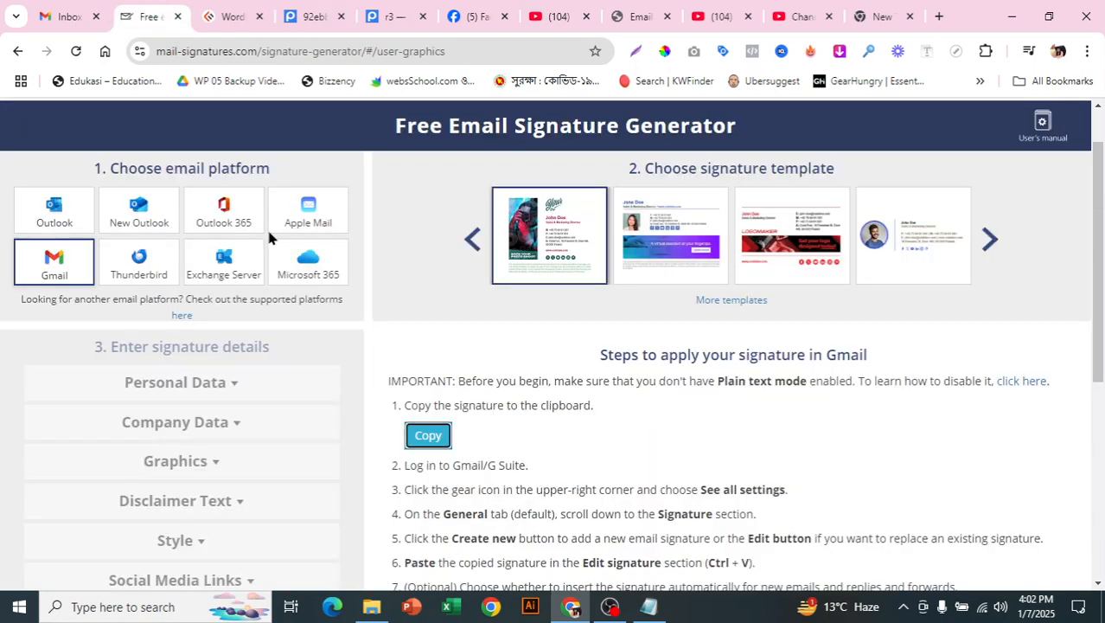
{"action": "scroll", "coordinate": [609, 344], "scroll_direction": "down", "scroll_amount": 2}
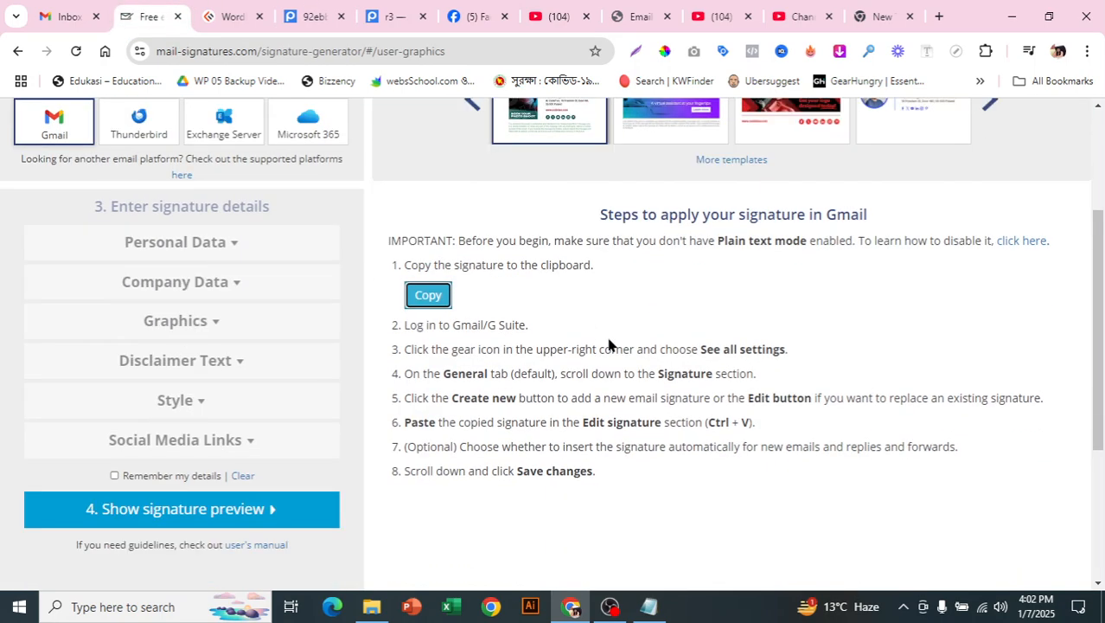
{"action": "scroll", "coordinate": [609, 345], "scroll_direction": "up", "scroll_amount": 2}
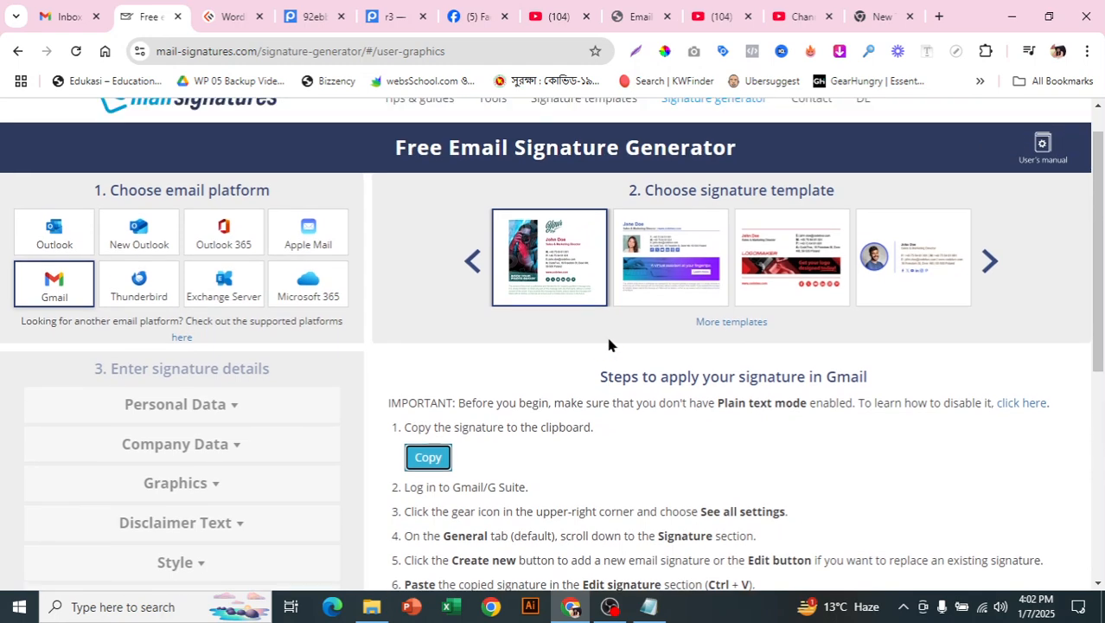
{"action": "left_click", "coordinate": [152, 306]}
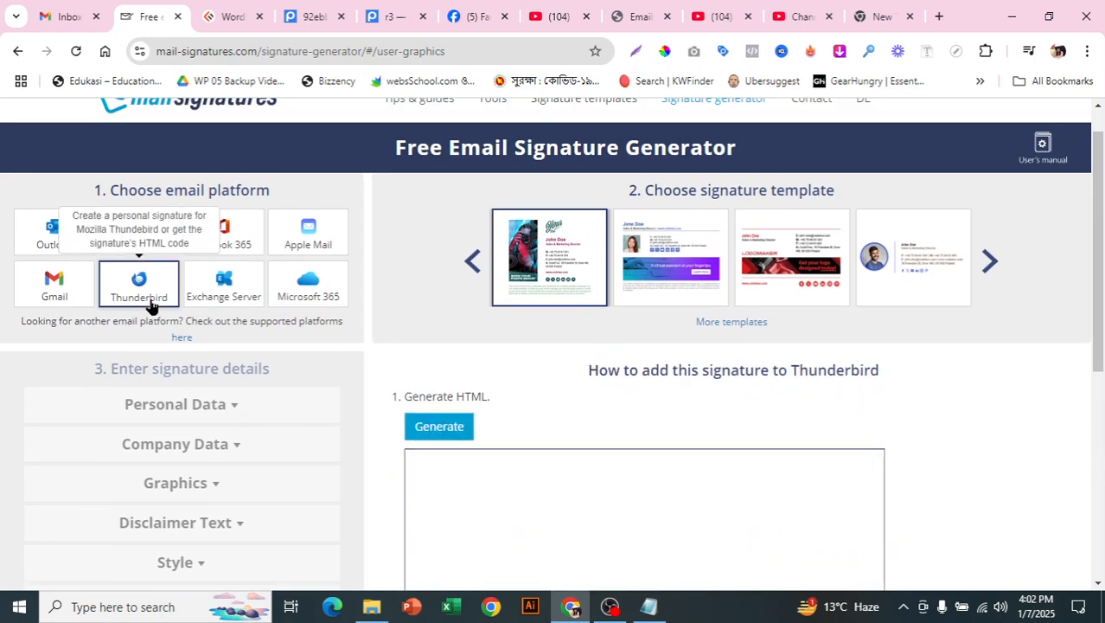
{"action": "scroll", "coordinate": [576, 362], "scroll_direction": "down", "scroll_amount": 2}
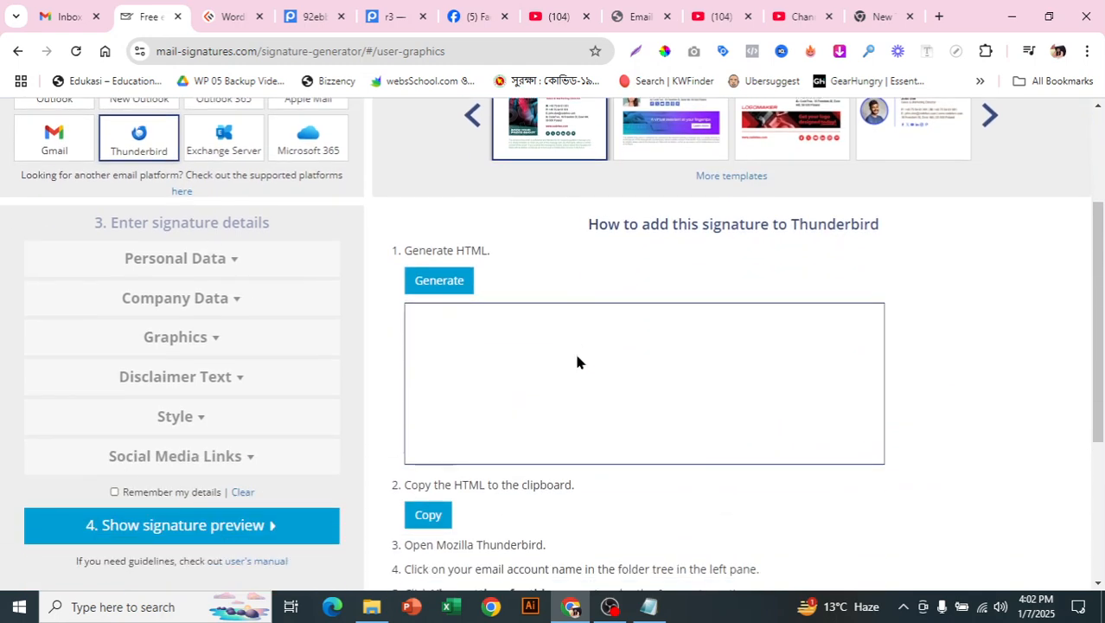
{"action": "left_click", "coordinate": [449, 279]}
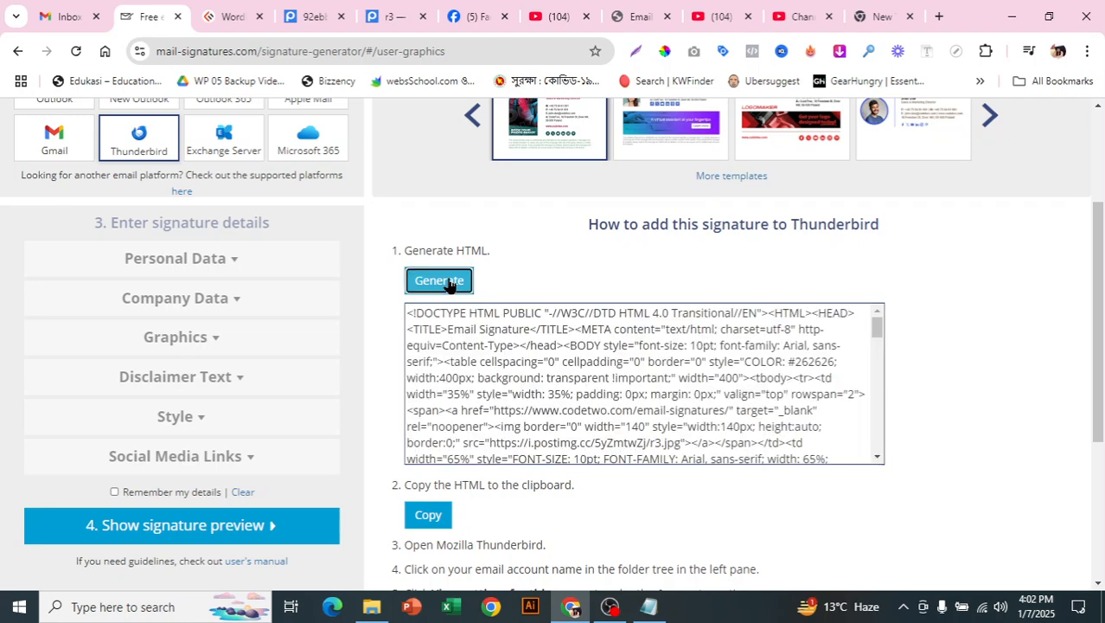
{"action": "left_click", "coordinate": [429, 516]}
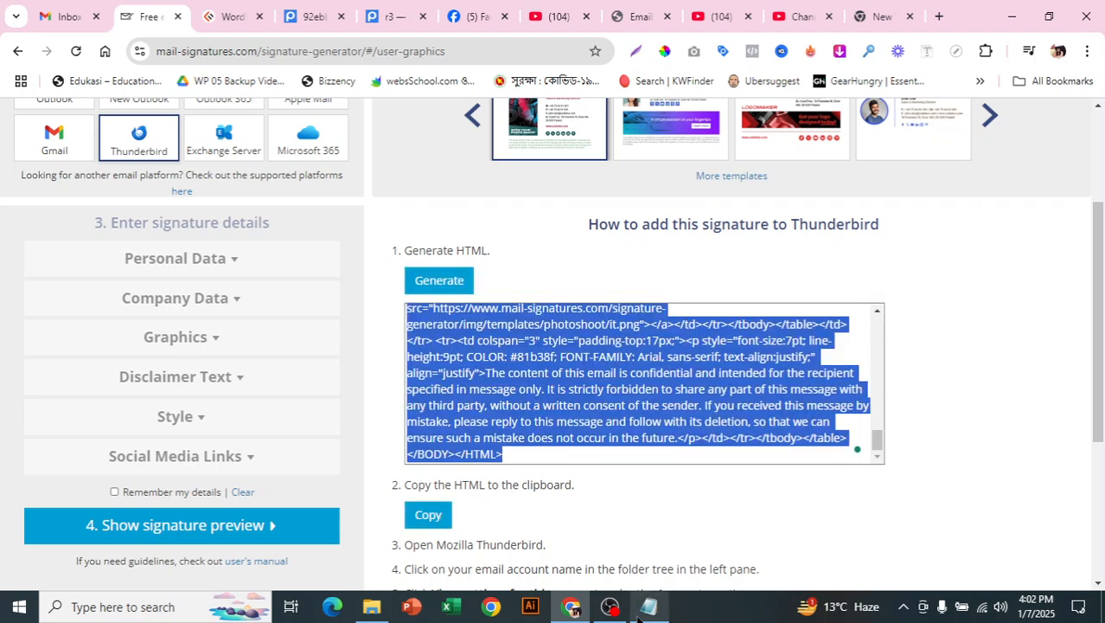
Close the existing "eeeeee" Notepad file, open a blank Notepad document and paste the copied signature HTML into it.
{"action": "mouse_move", "coordinate": [640, 615]}
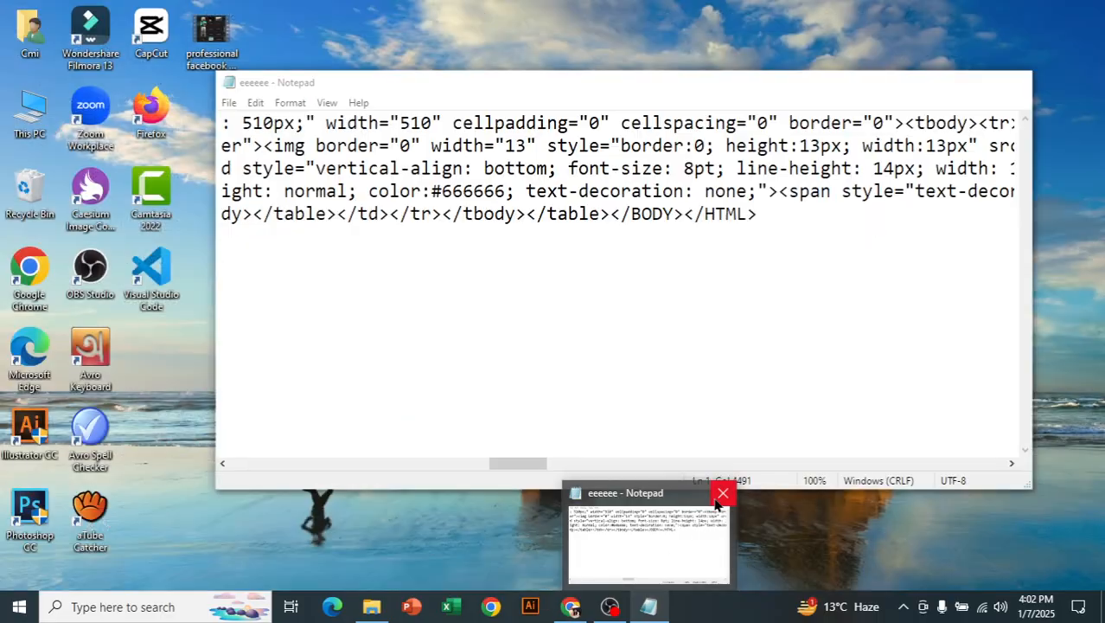
{"action": "left_click", "coordinate": [723, 491]}
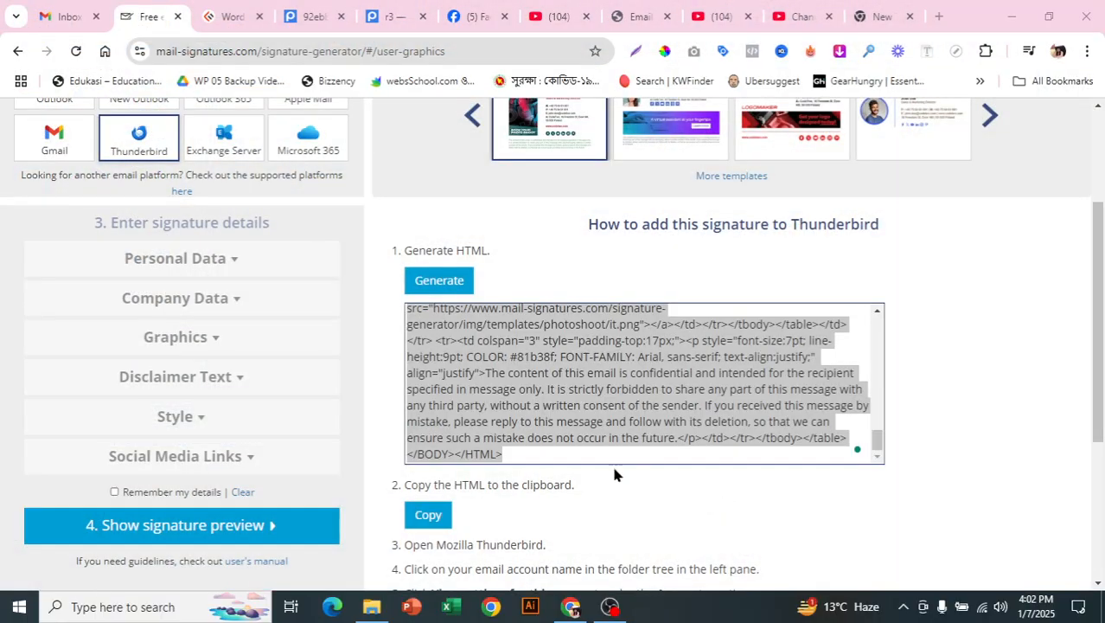
{"action": "left_click", "coordinate": [115, 607]}
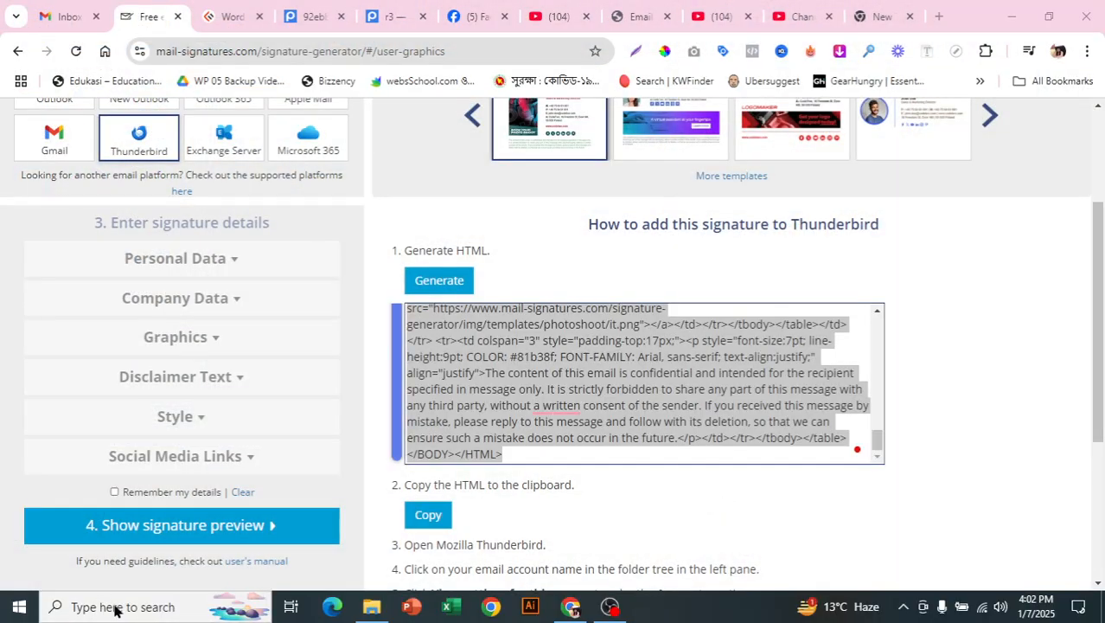
{"action": "type", "text": "note"}
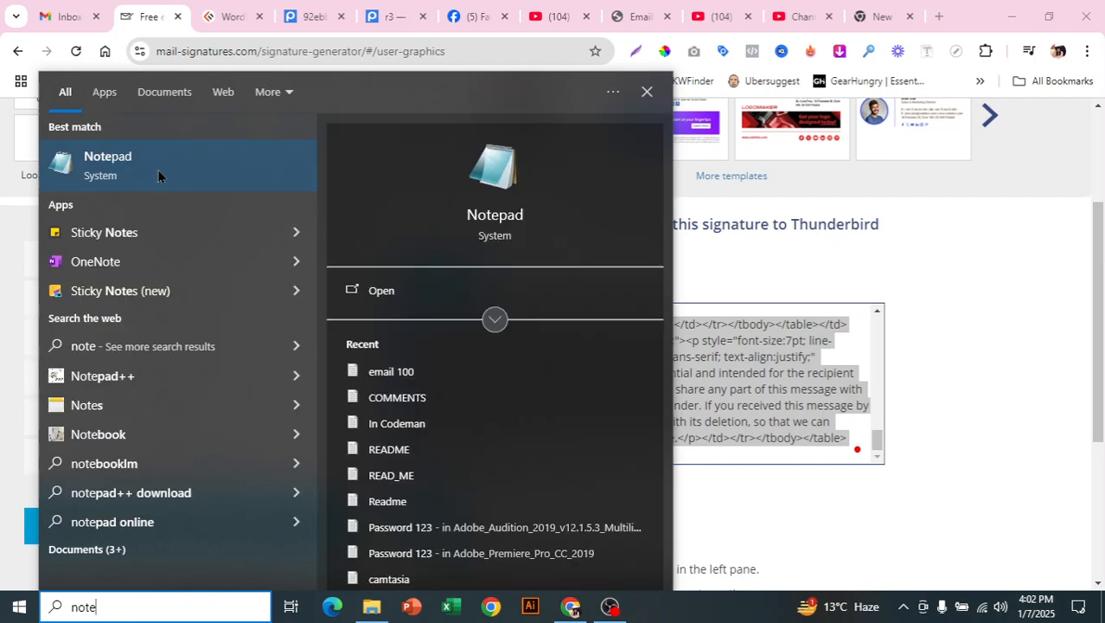
{"action": "left_click", "coordinate": [159, 166]}
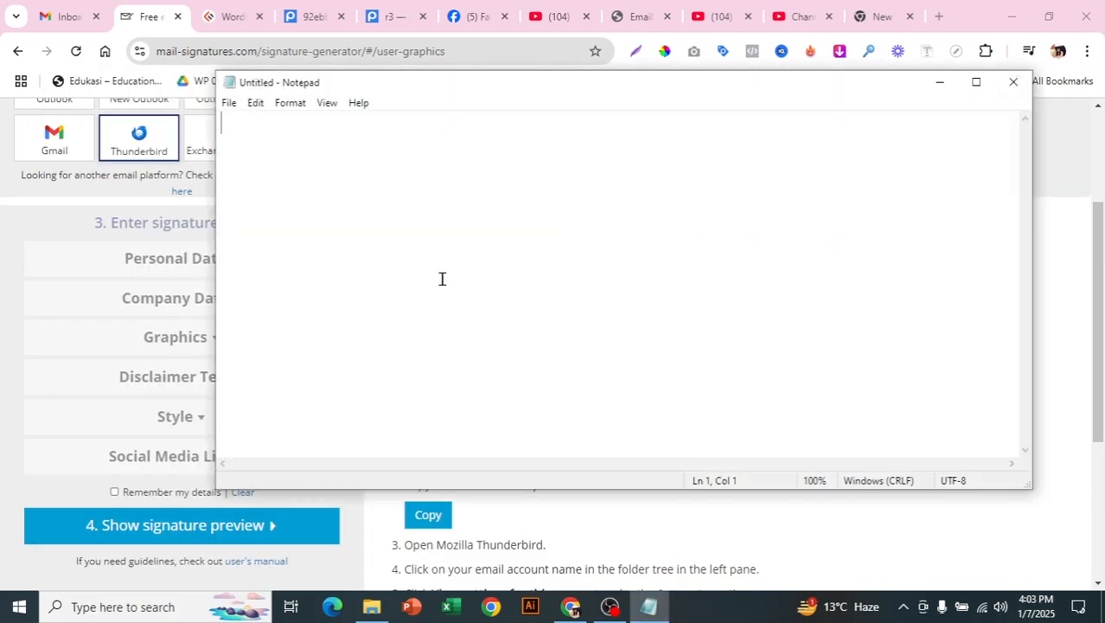
{"action": "key", "text": "ctrl+v"}
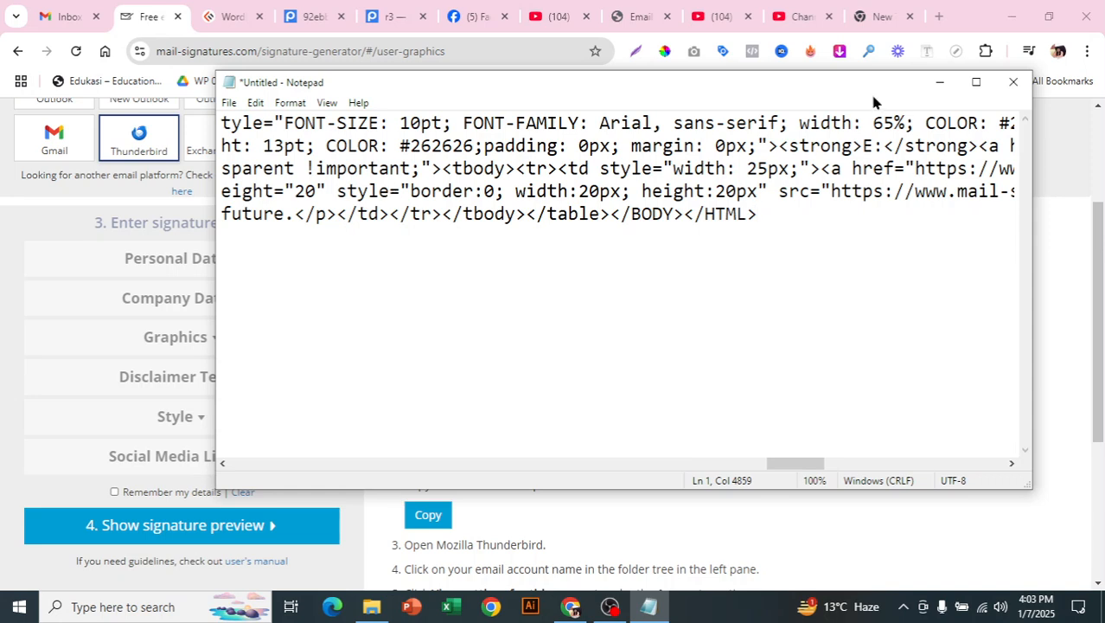
Save the Notepad document in the Pictures folder as "signature" with the file type All Files.
{"action": "left_click", "coordinate": [230, 104]}
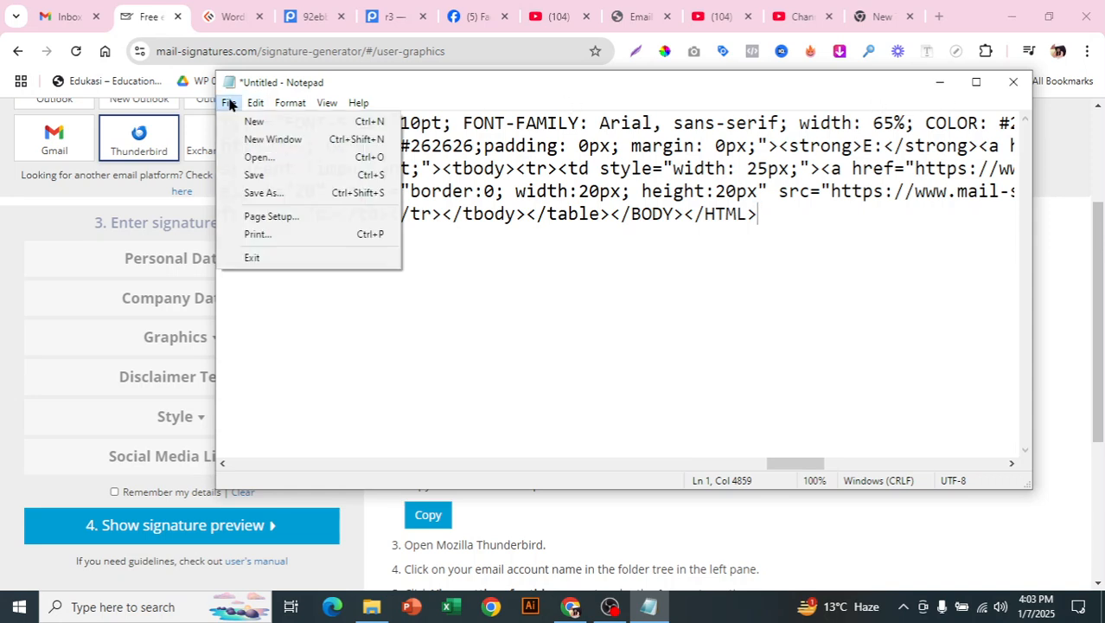
{"action": "left_click", "coordinate": [261, 194]}
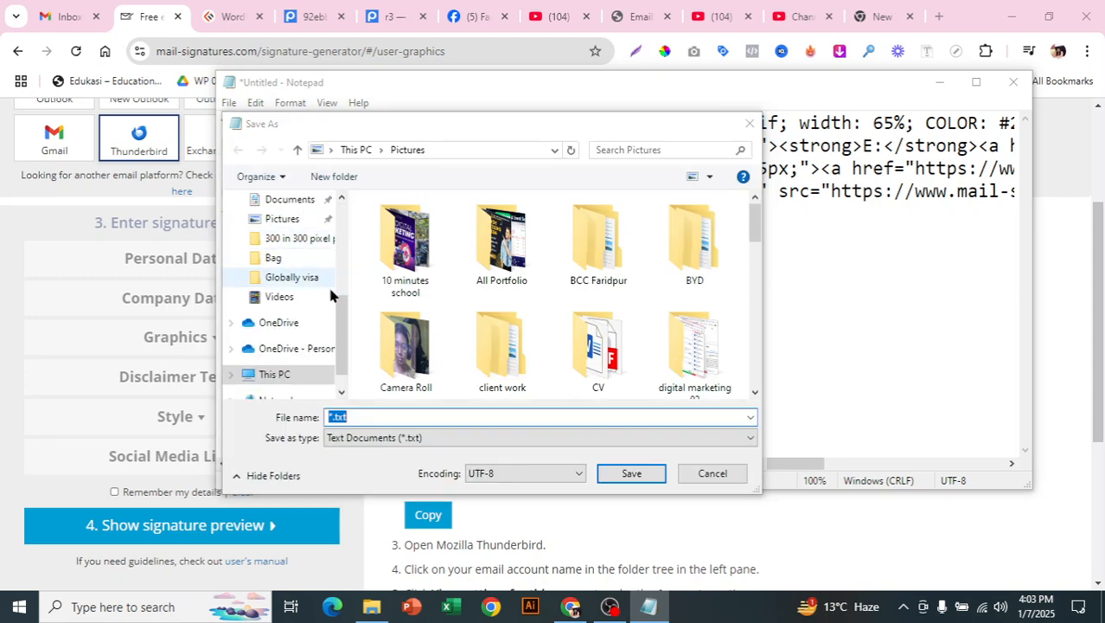
{"action": "key", "text": "BackSpace"}
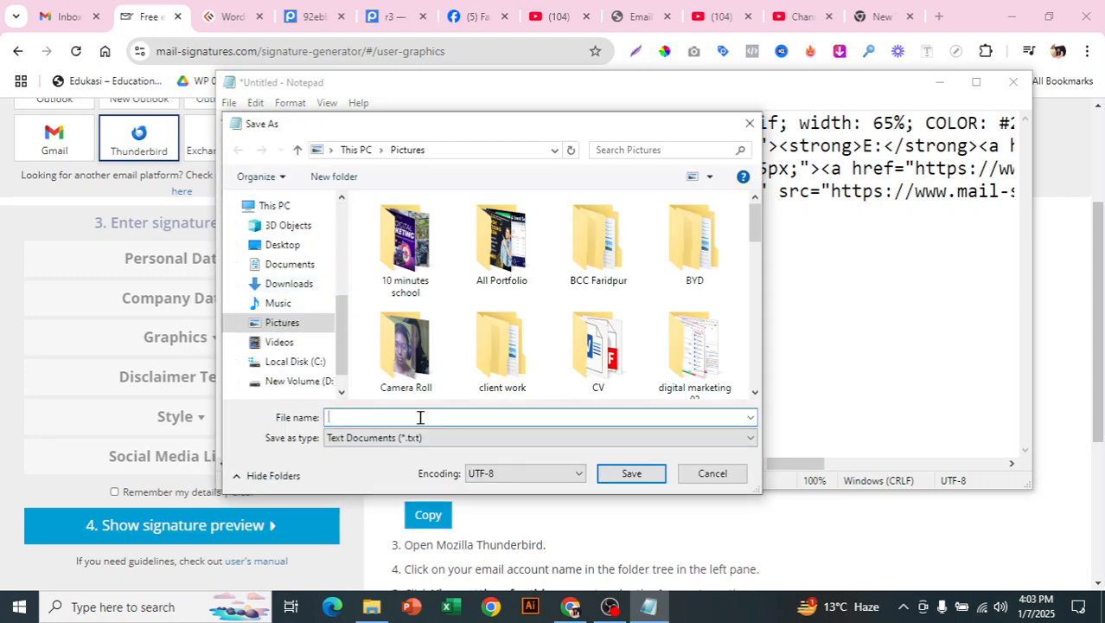
{"action": "type", "text": "signature"}
{"action": "left_click", "coordinate": [439, 440]}
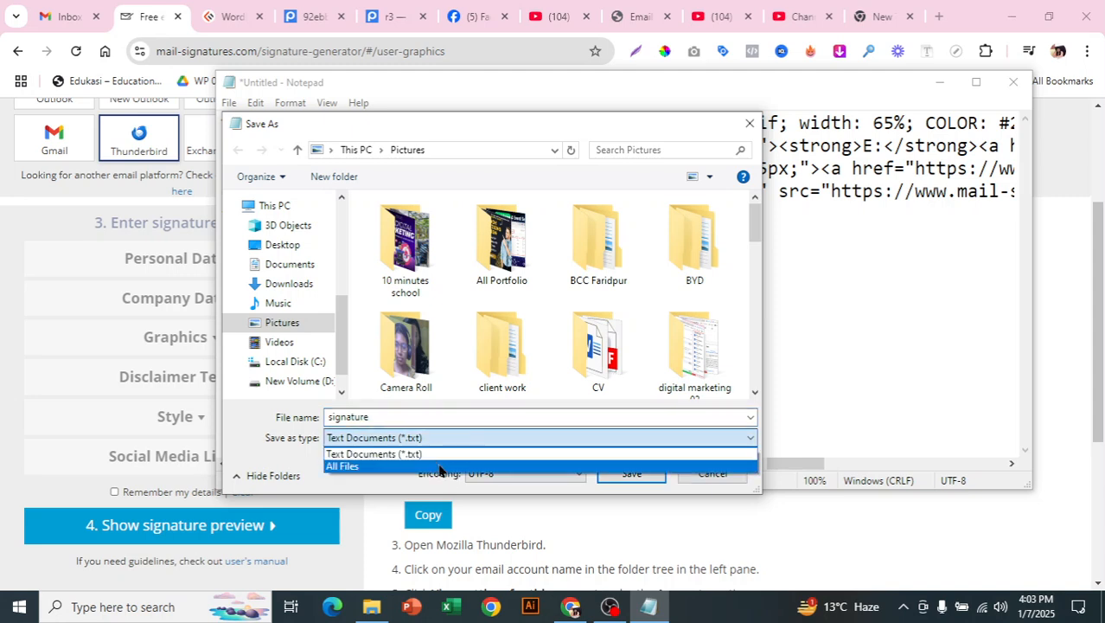
{"action": "left_click", "coordinate": [439, 469]}
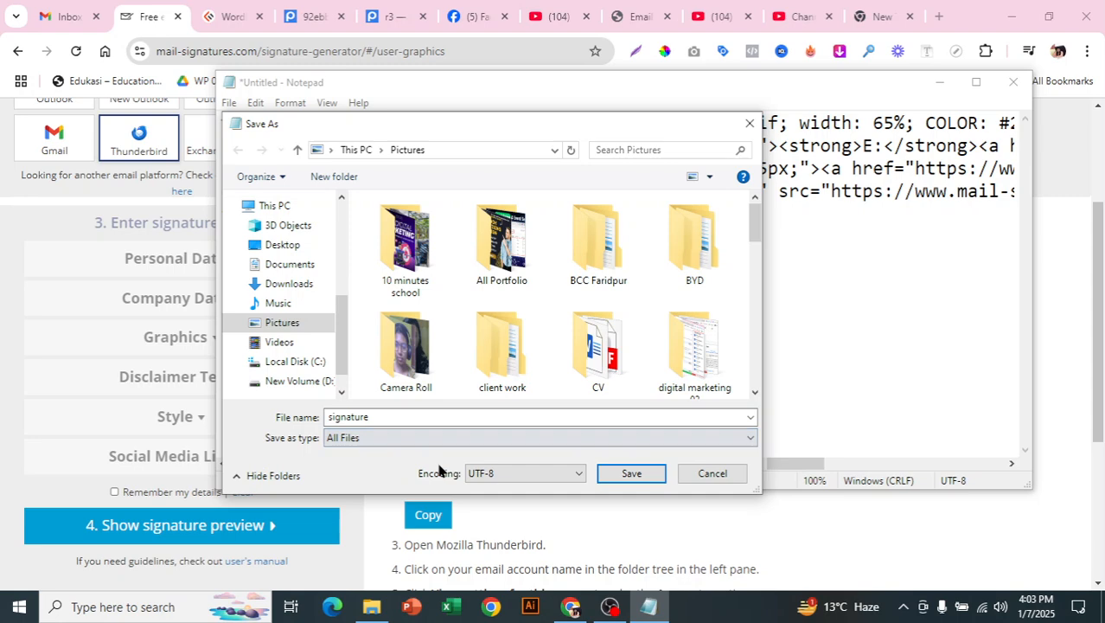
{"action": "left_click", "coordinate": [614, 472]}
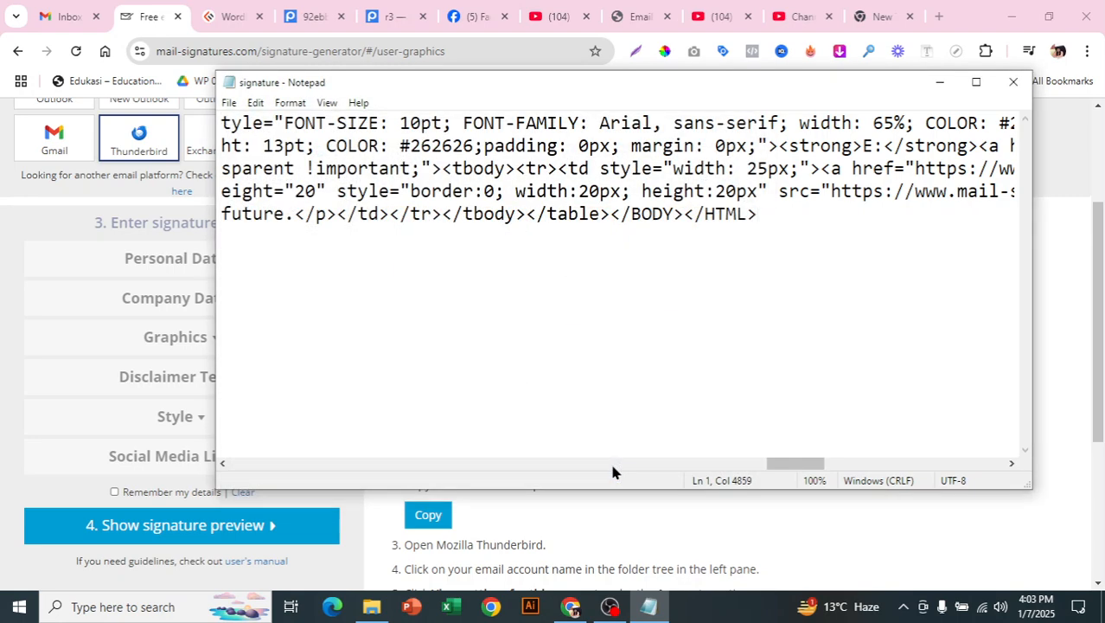
Switch to File Explorer and search the Pictures folder for "signature".
{"action": "left_click", "coordinate": [372, 606]}
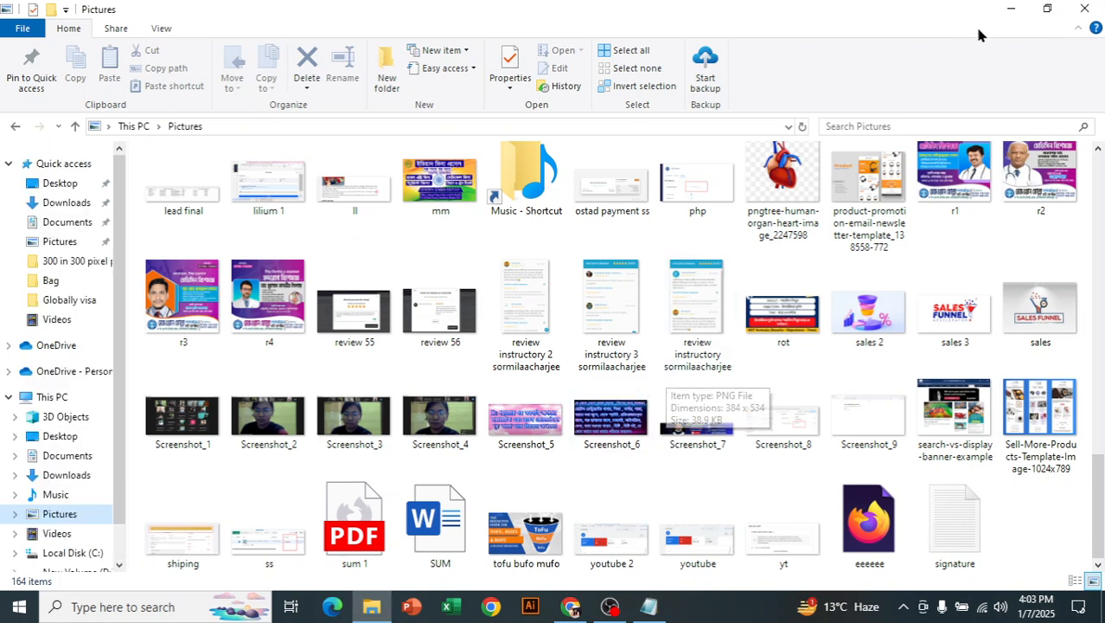
{"action": "left_click", "coordinate": [924, 122]}
{"action": "type", "text": "si"}
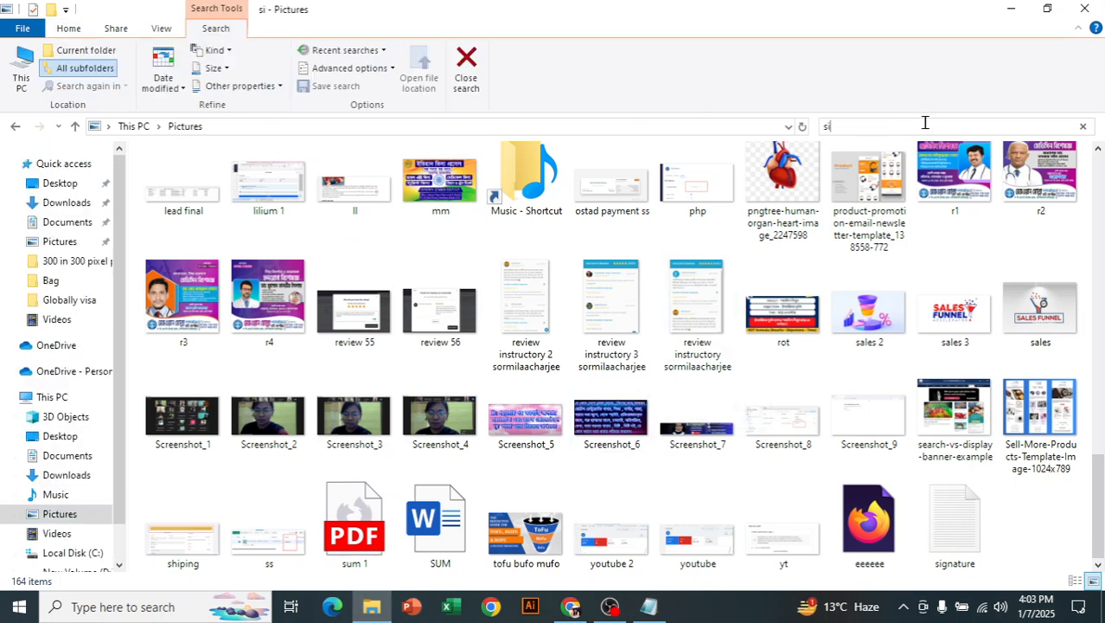
{"action": "type", "text": "gnature"}
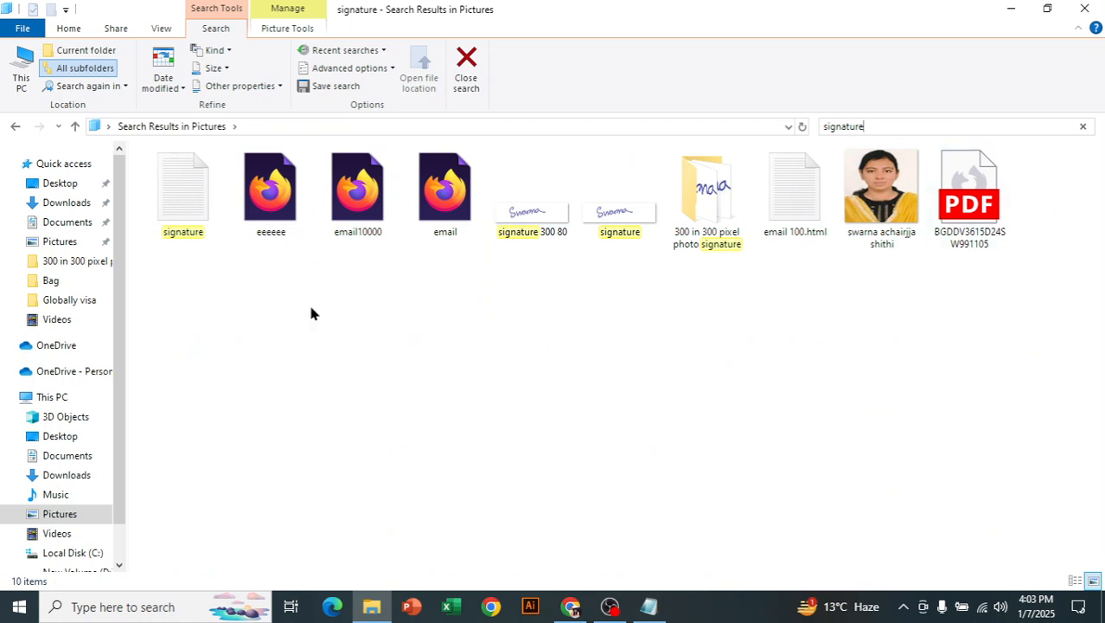
Rename the extensionless "signature" file in the search results to "signature.html".
{"action": "left_click", "coordinate": [190, 200]}
{"action": "right_click", "coordinate": [191, 197]}
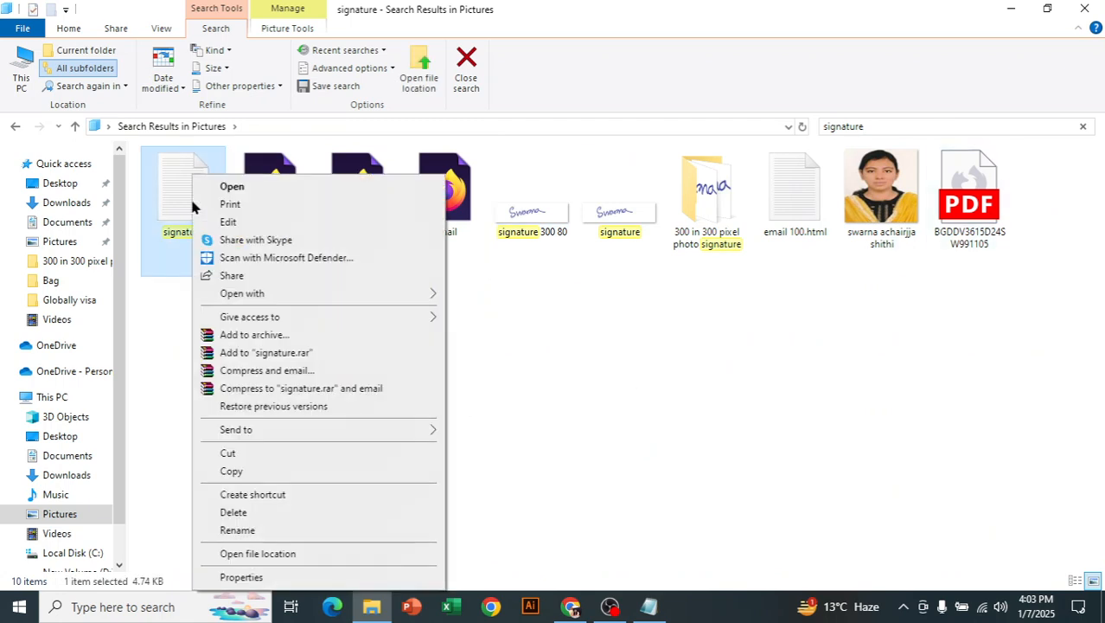
{"action": "left_click", "coordinate": [238, 530]}
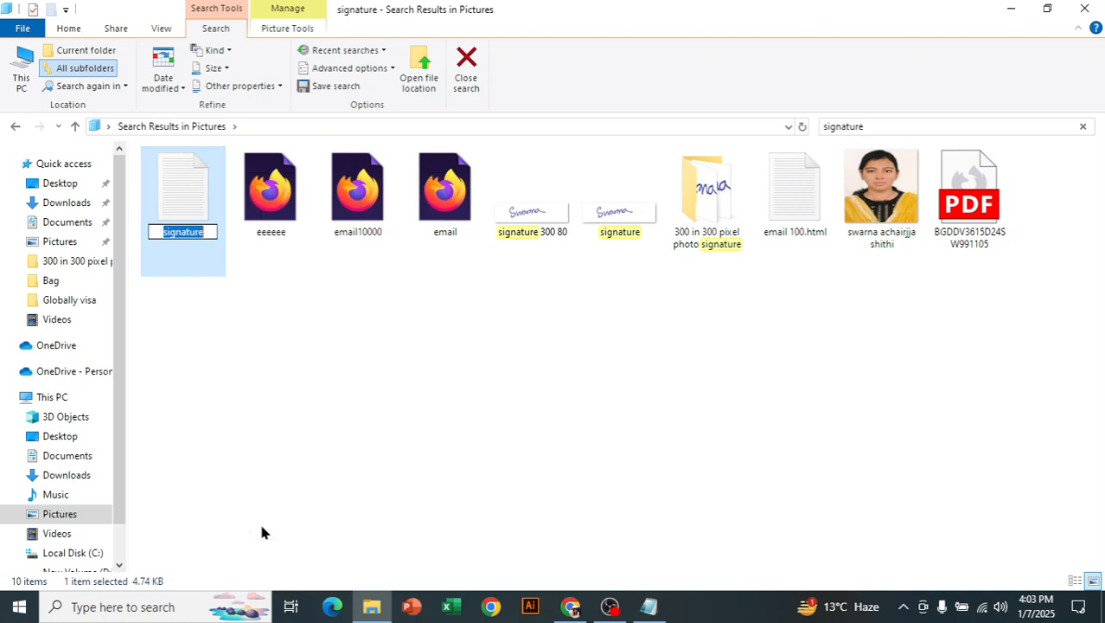
{"action": "left_click", "coordinate": [207, 229]}
{"action": "type", "text": "."}
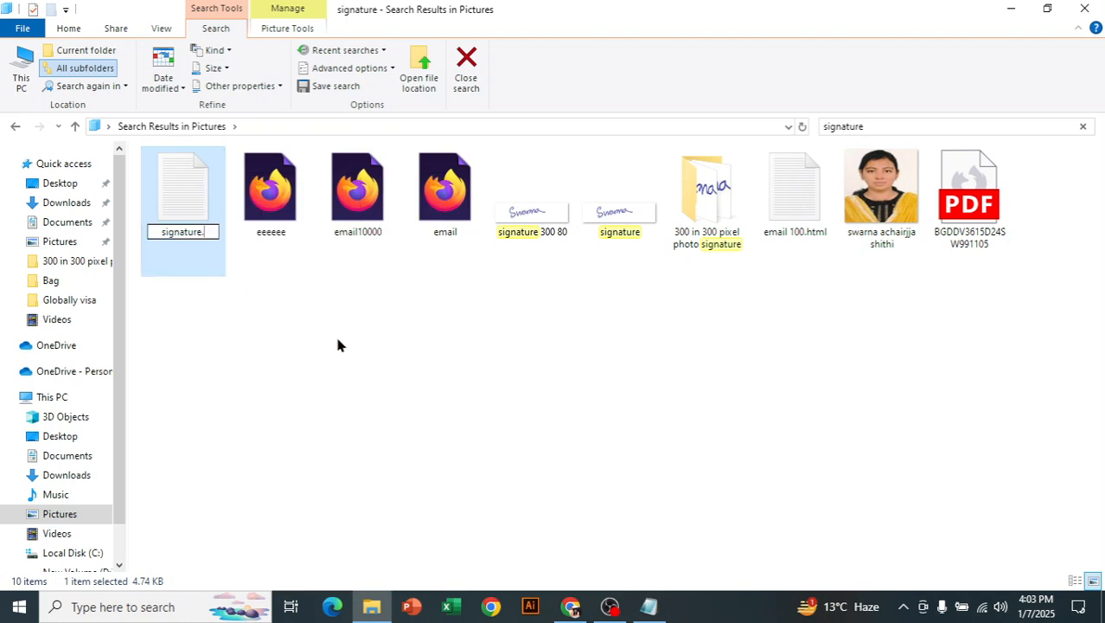
{"action": "type", "text": "html"}
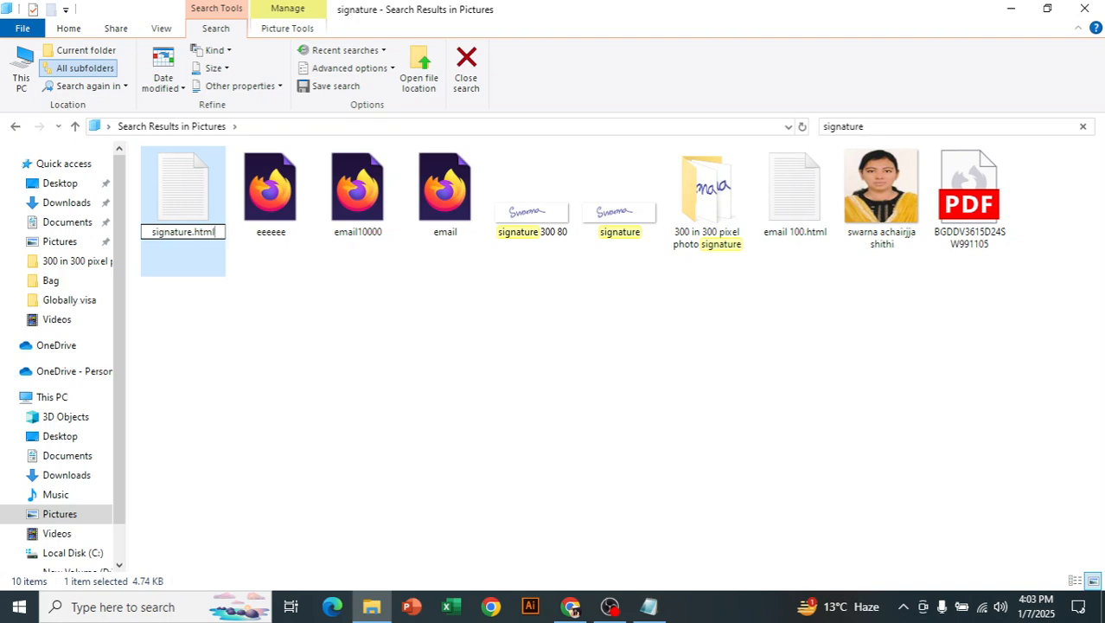
{"action": "key", "text": "Return"}
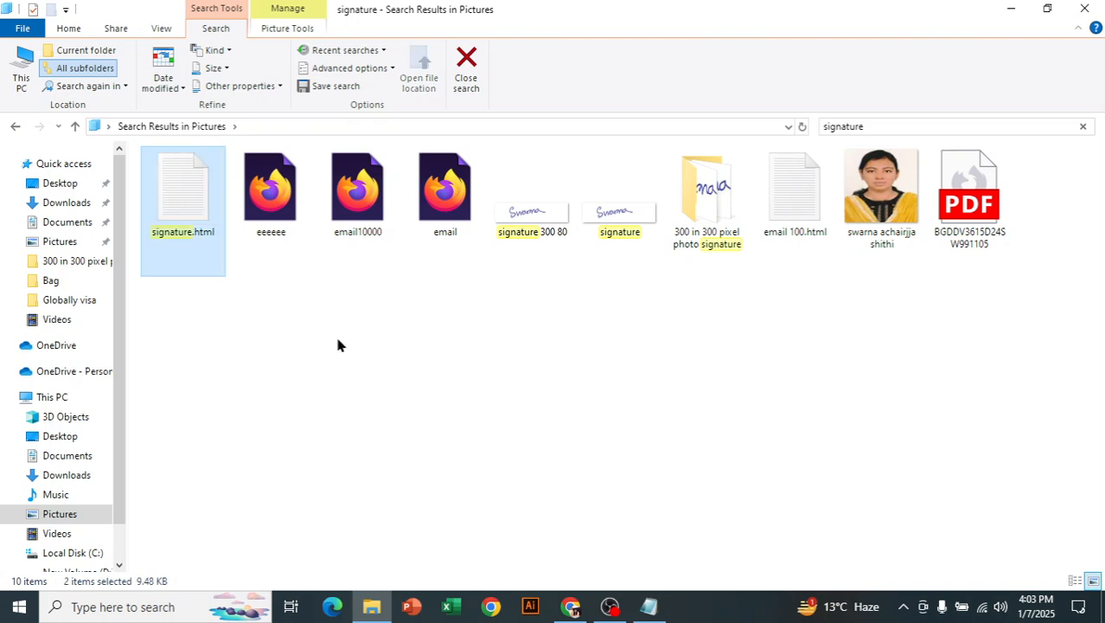
Refresh the search results and leave the "signature" search to list all Pictures items.
{"action": "right_click", "coordinate": [312, 314]}
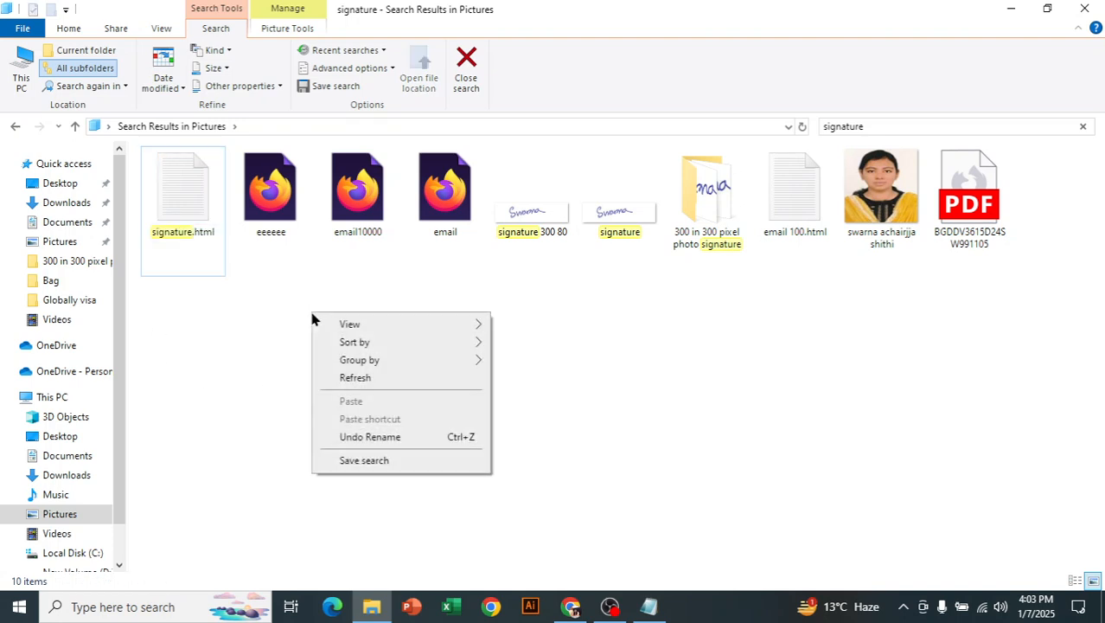
{"action": "left_click", "coordinate": [340, 380]}
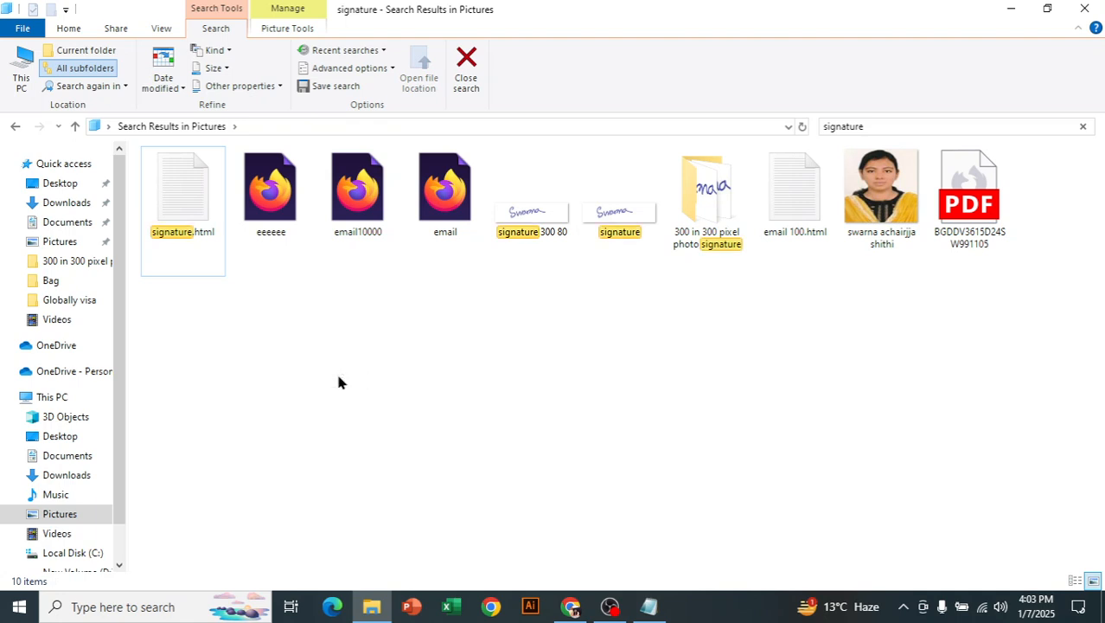
{"action": "right_click", "coordinate": [338, 381]}
{"action": "left_click", "coordinate": [359, 440]}
{"action": "left_click", "coordinate": [76, 129]}
Switch to Notepad and save the signature code in the Pictures folder as "ddddd.html" with the file type All Files.
{"action": "left_click", "coordinate": [650, 609]}
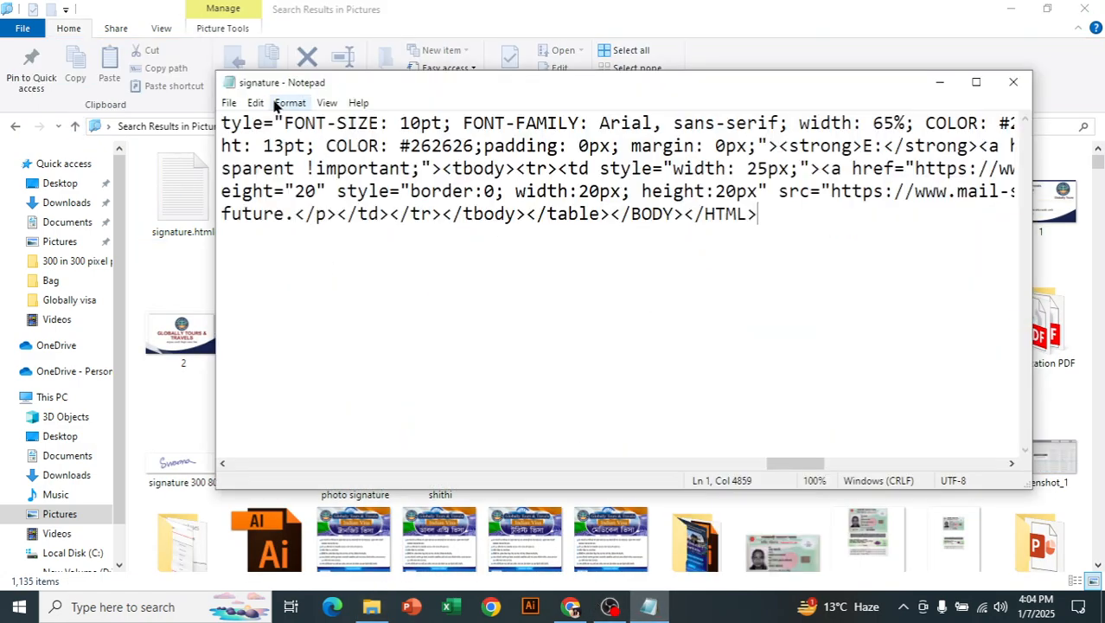
{"action": "left_click", "coordinate": [229, 103]}
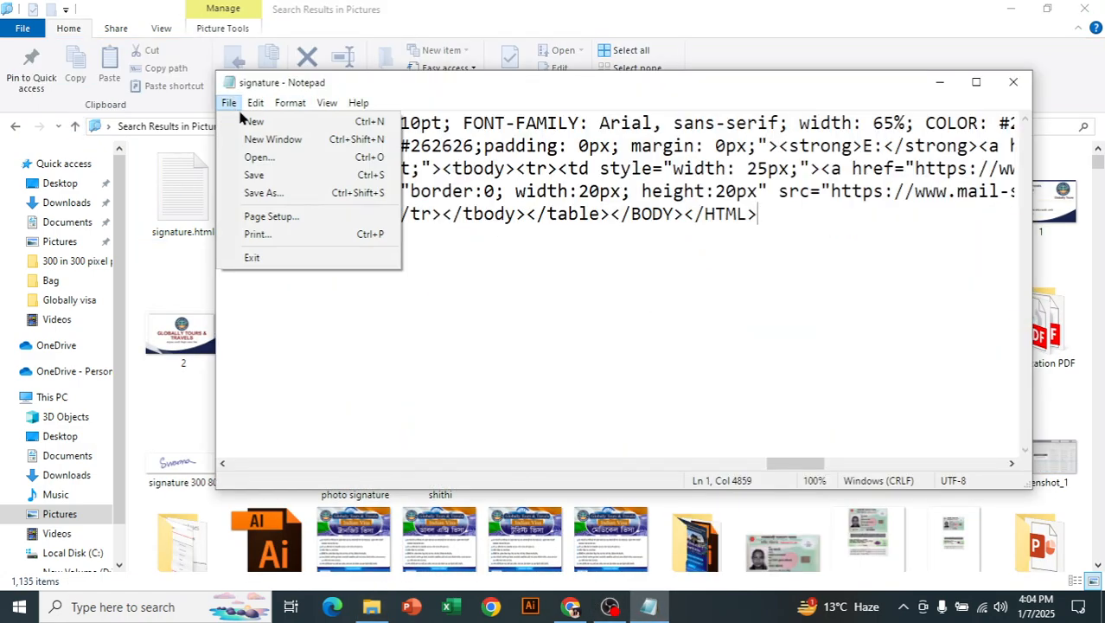
{"action": "left_click", "coordinate": [278, 193]}
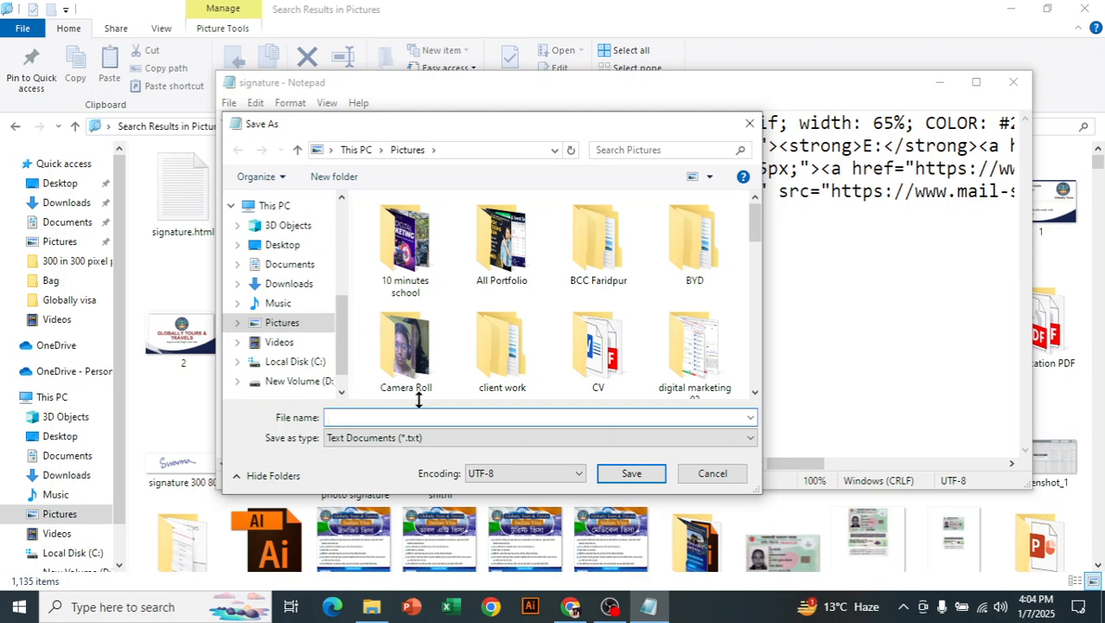
{"action": "type", "text": "ddddd"}
{"action": "left_click", "coordinate": [418, 438]}
{"action": "left_click", "coordinate": [438, 467]}
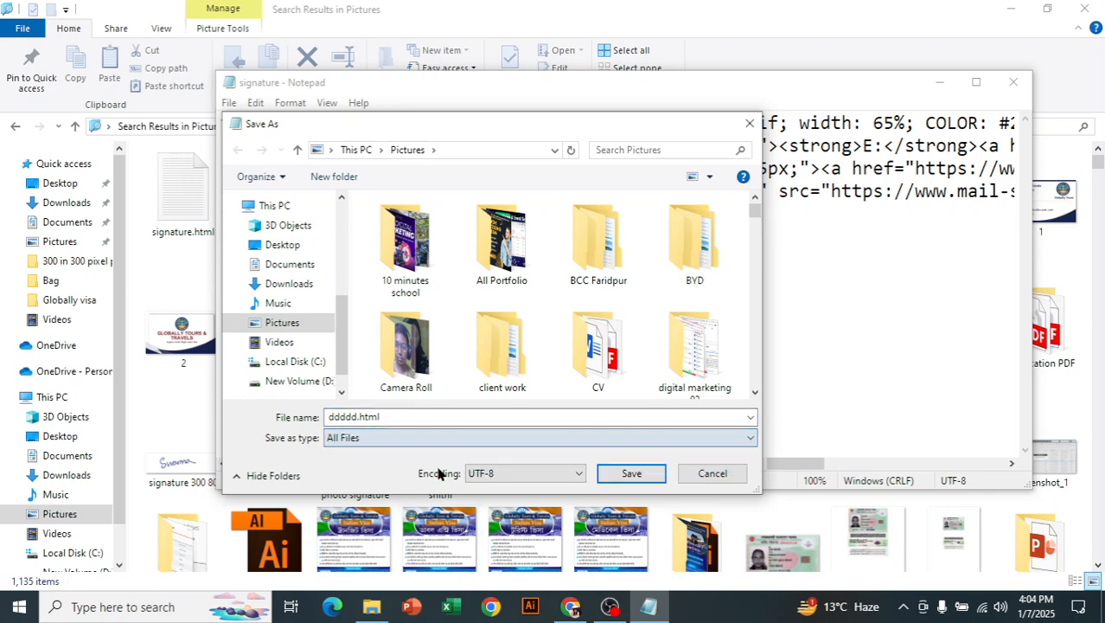
{"action": "left_click", "coordinate": [639, 474]}
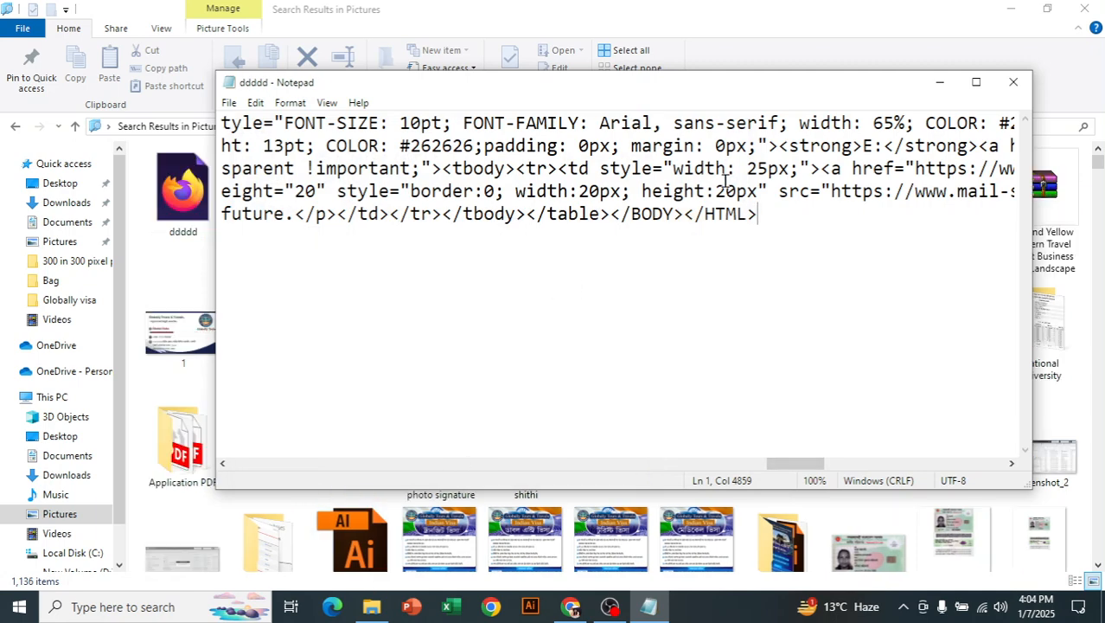
Minimize Notepad and open the "ddddd" HTML file from the Pictures listing in Firefox.
{"action": "left_click", "coordinate": [940, 82]}
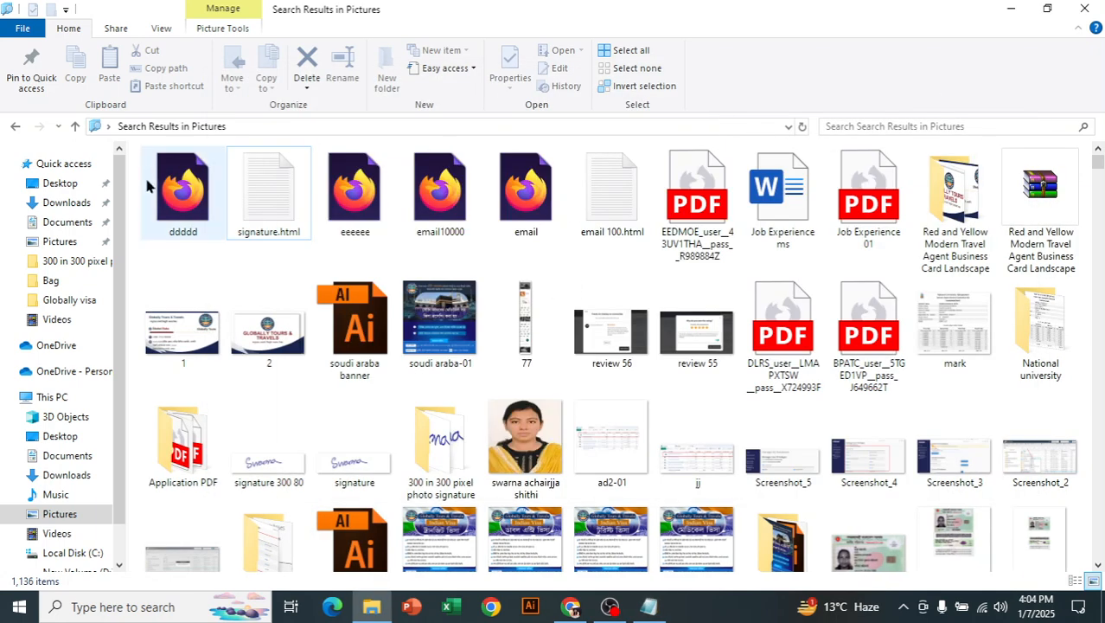
{"action": "left_click", "coordinate": [158, 197]}
{"action": "double_click", "coordinate": [159, 195]}
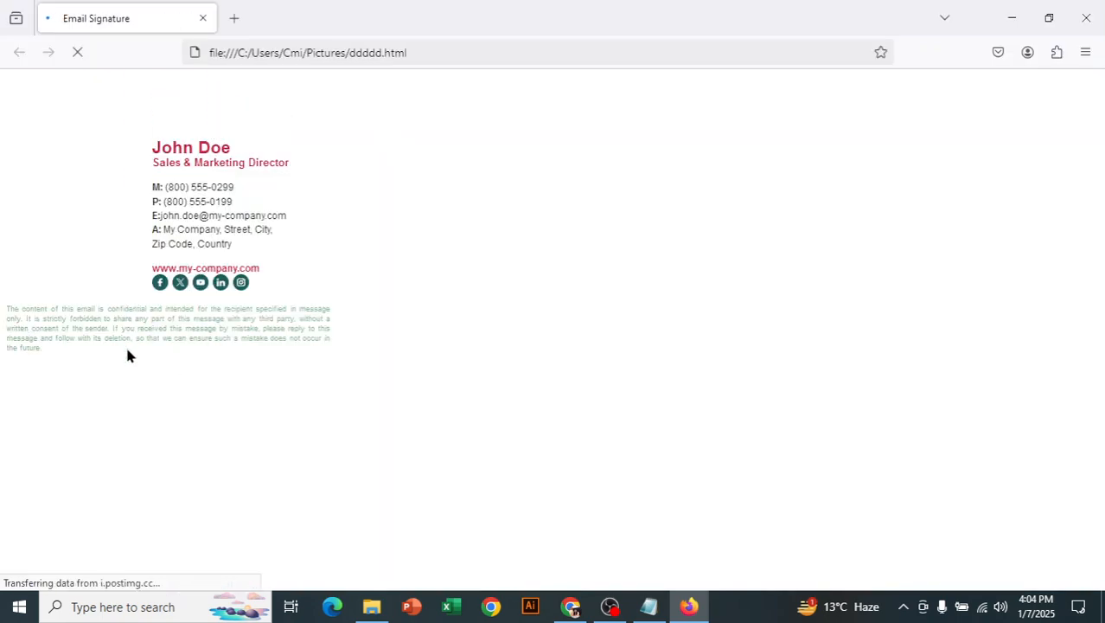
Select the entire rendered signature on the ddddd.html page, including its images and disclaimer text.
{"action": "key", "text": "ctrl+a"}
{"action": "left_click", "coordinate": [2, 117], "text": "ctrl"}
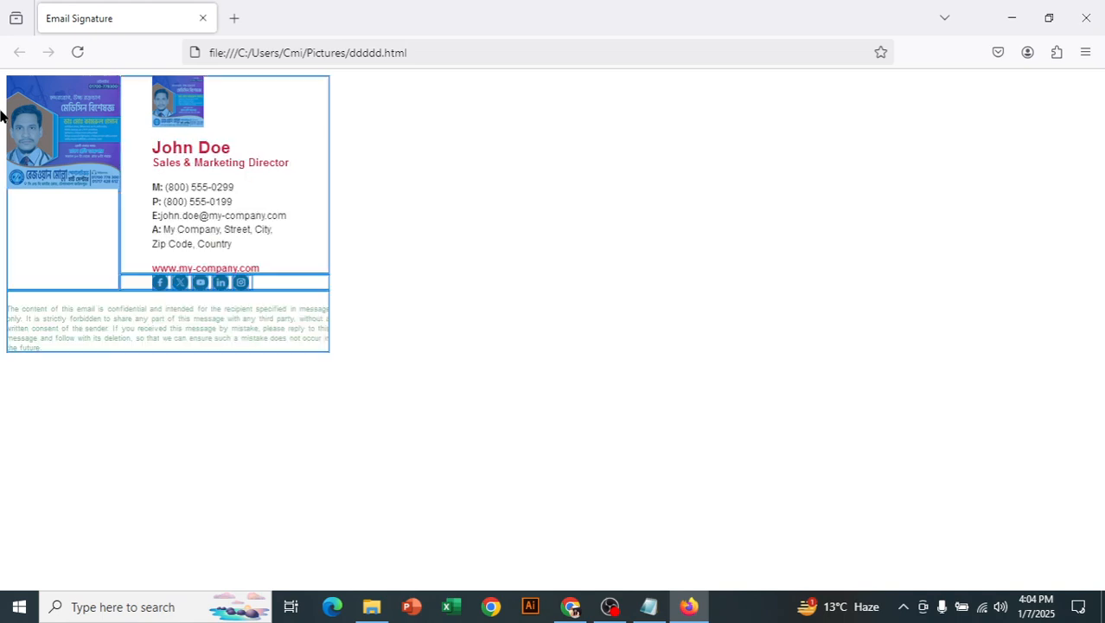
{"action": "left_click", "coordinate": [469, 304]}
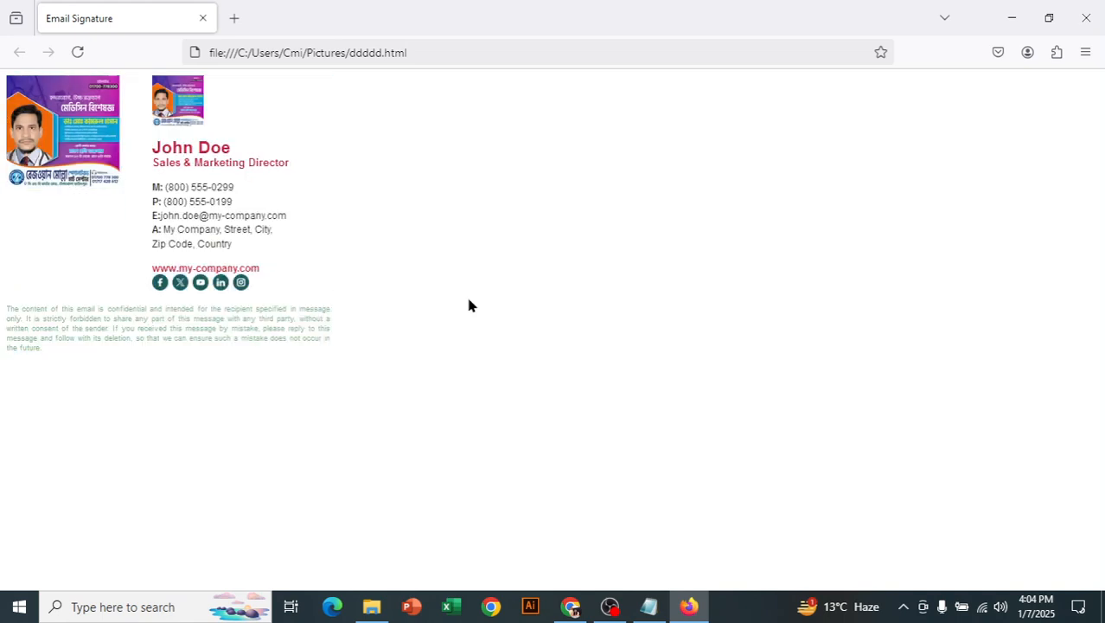
{"action": "key", "text": "ctrl+a"}
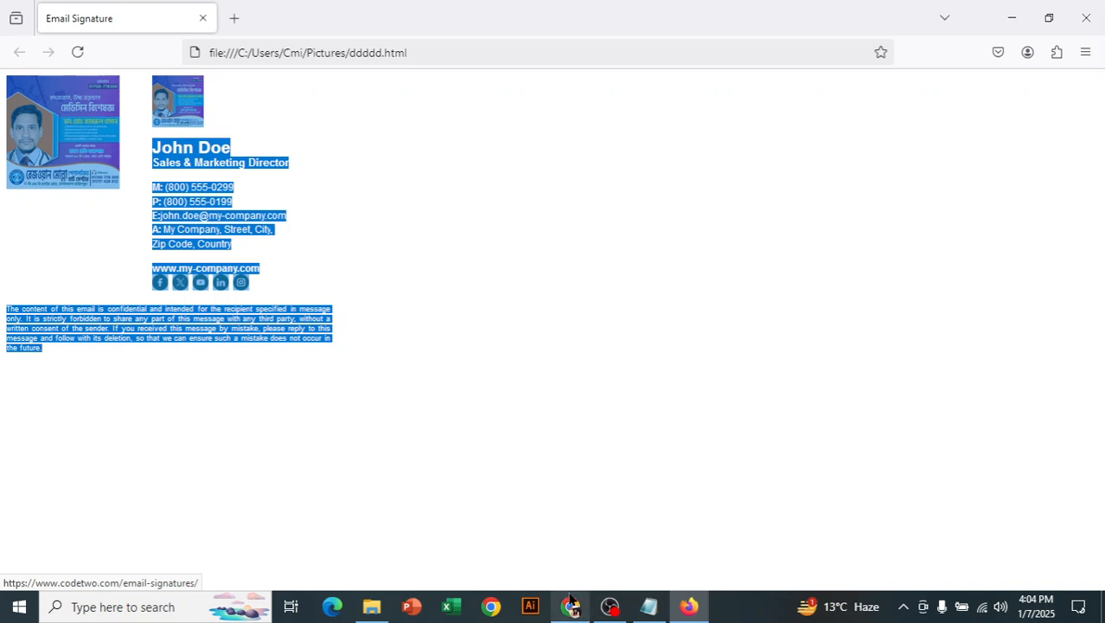
{"action": "left_click", "coordinate": [610, 606]}
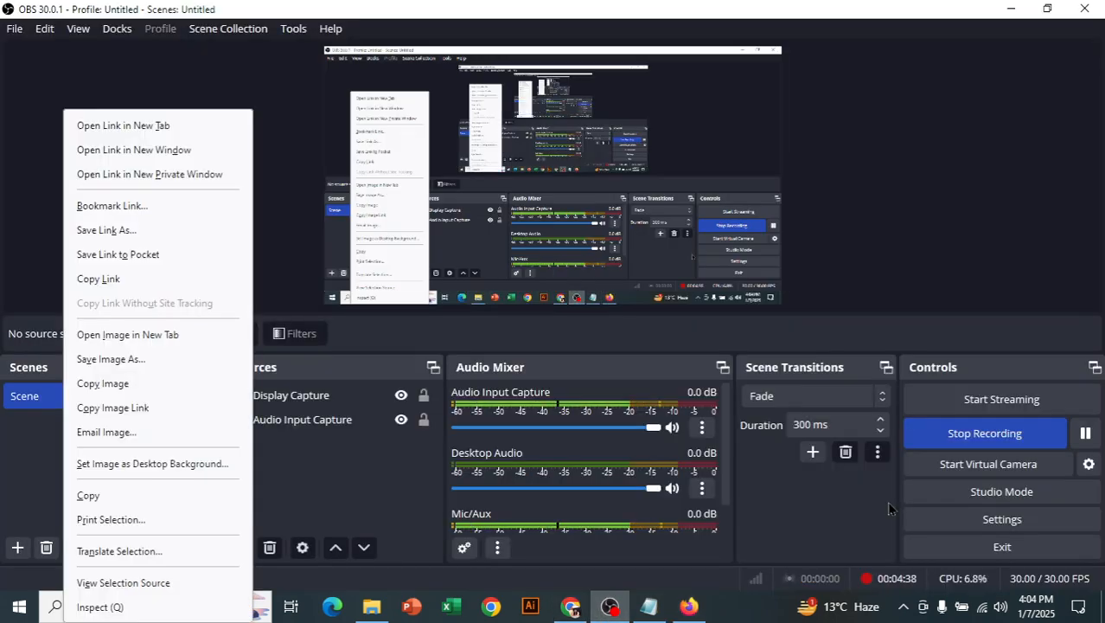